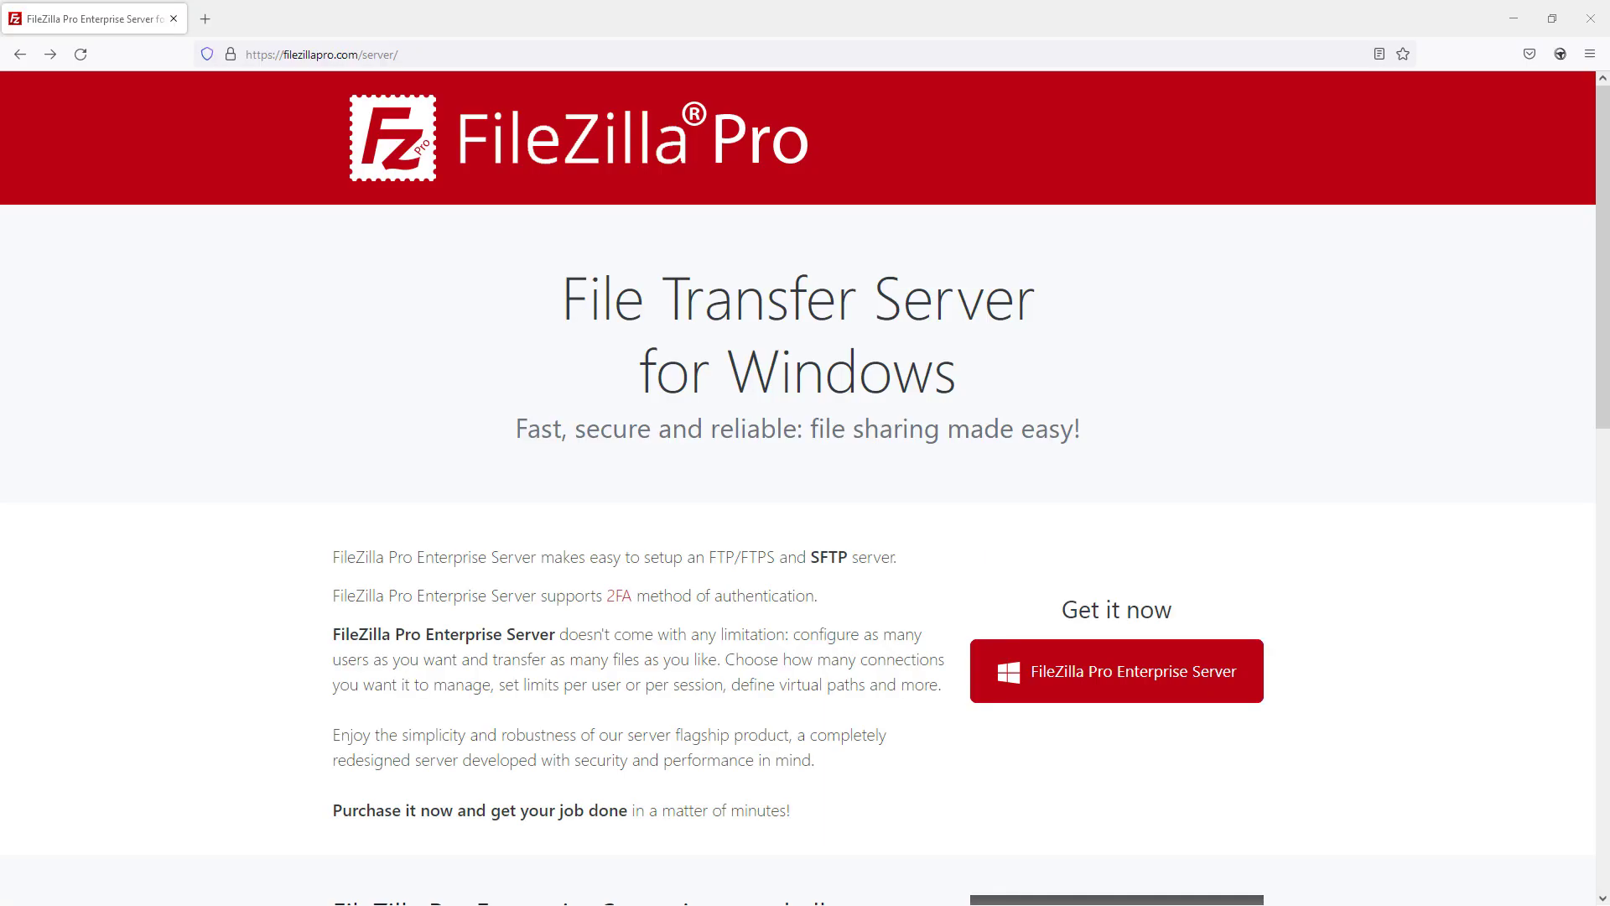
Step: Go to the 2Checkout cart for FileZilla Pro Enterprise Server with the 3-year licence ($249.00)
click(1104, 702)
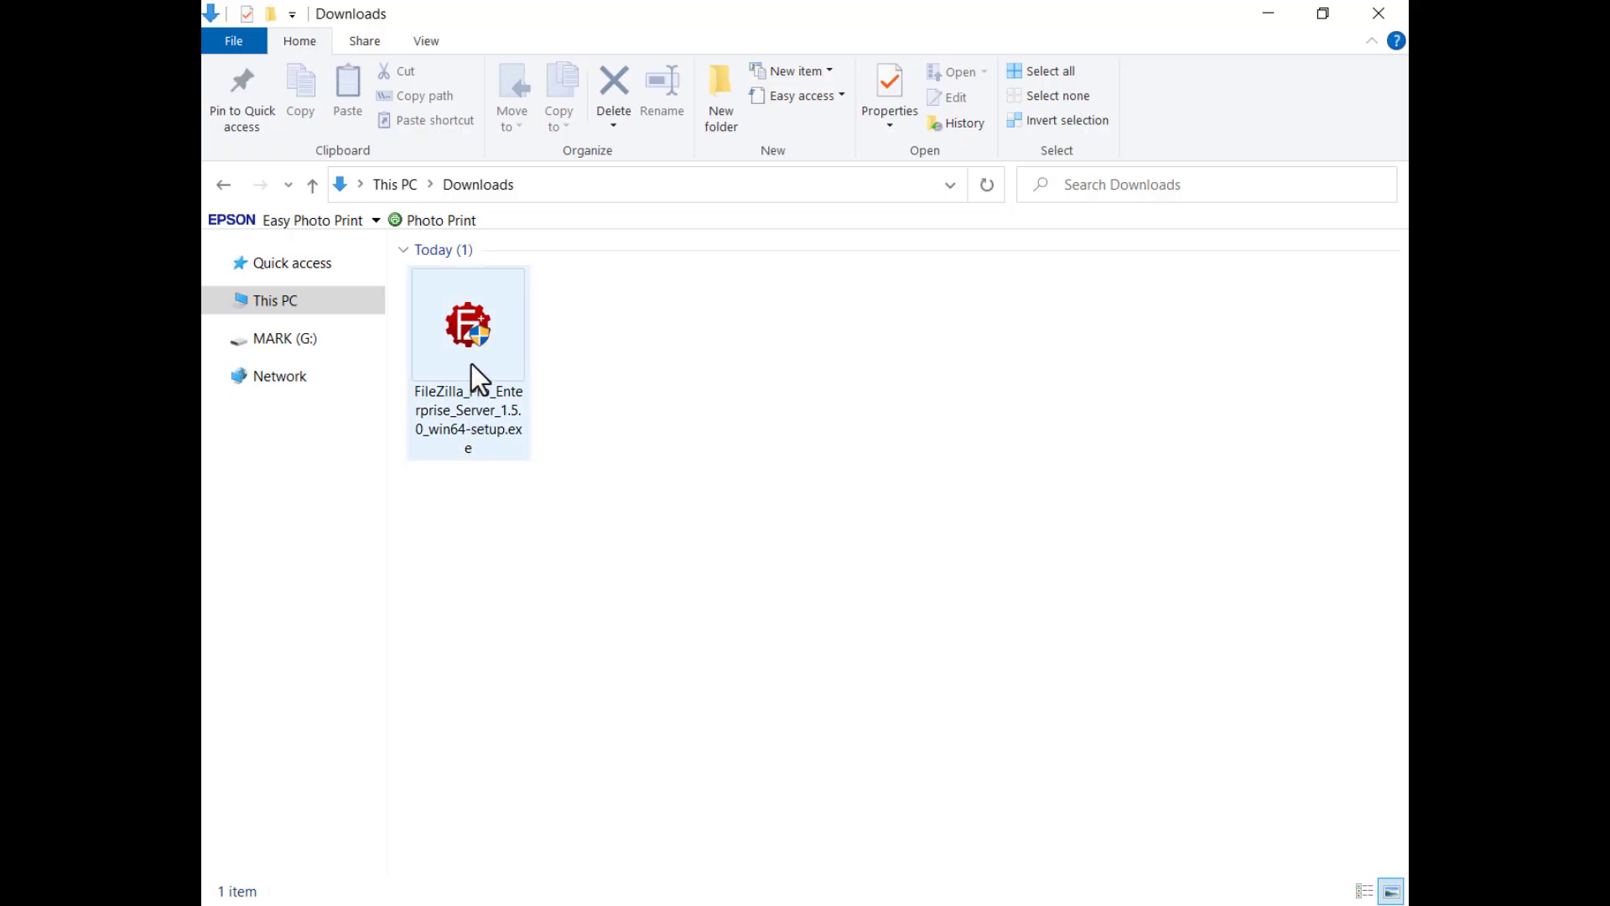
Step: Run the Enterprise Server 1.5.0 installer, agree to the licence, and keep all default components and folders
double_click(471, 364)
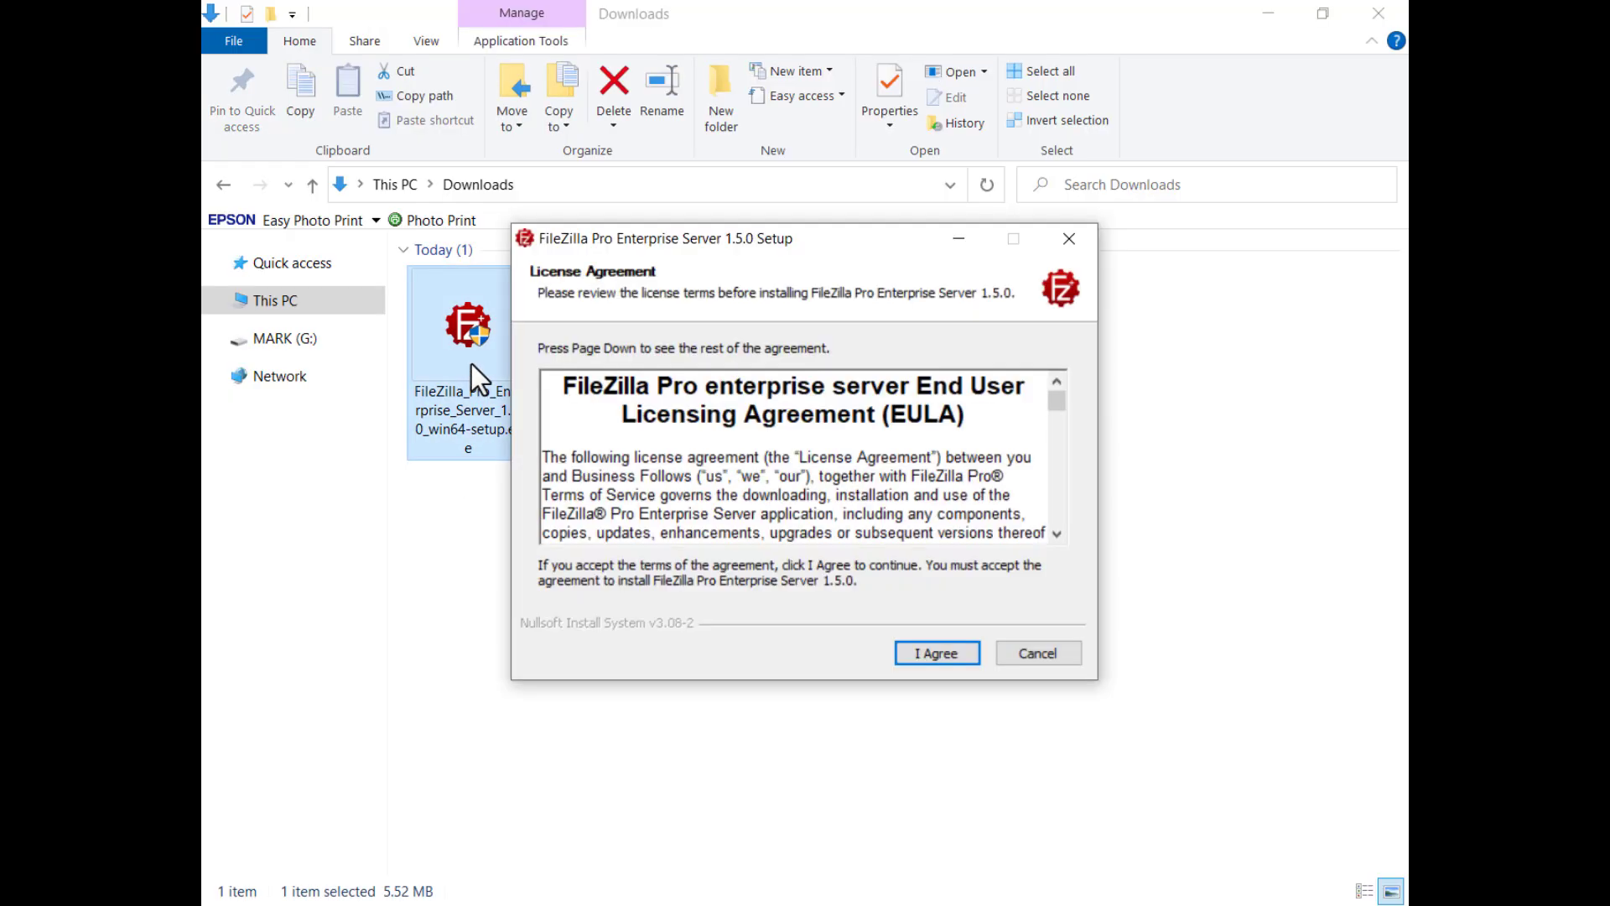
click(934, 656)
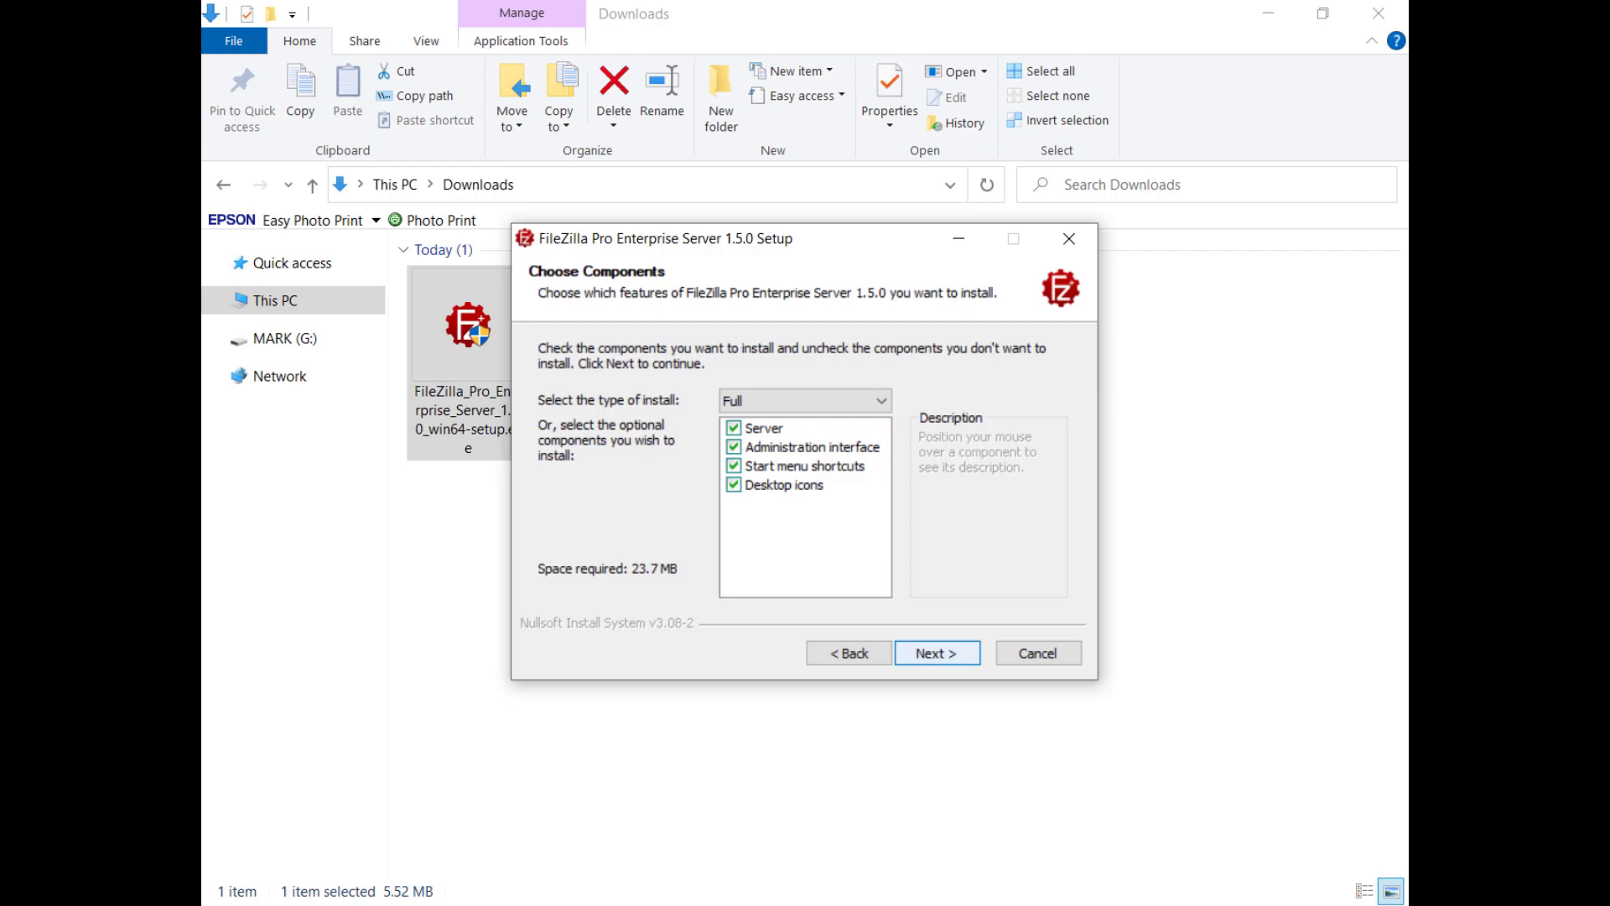
click(934, 655)
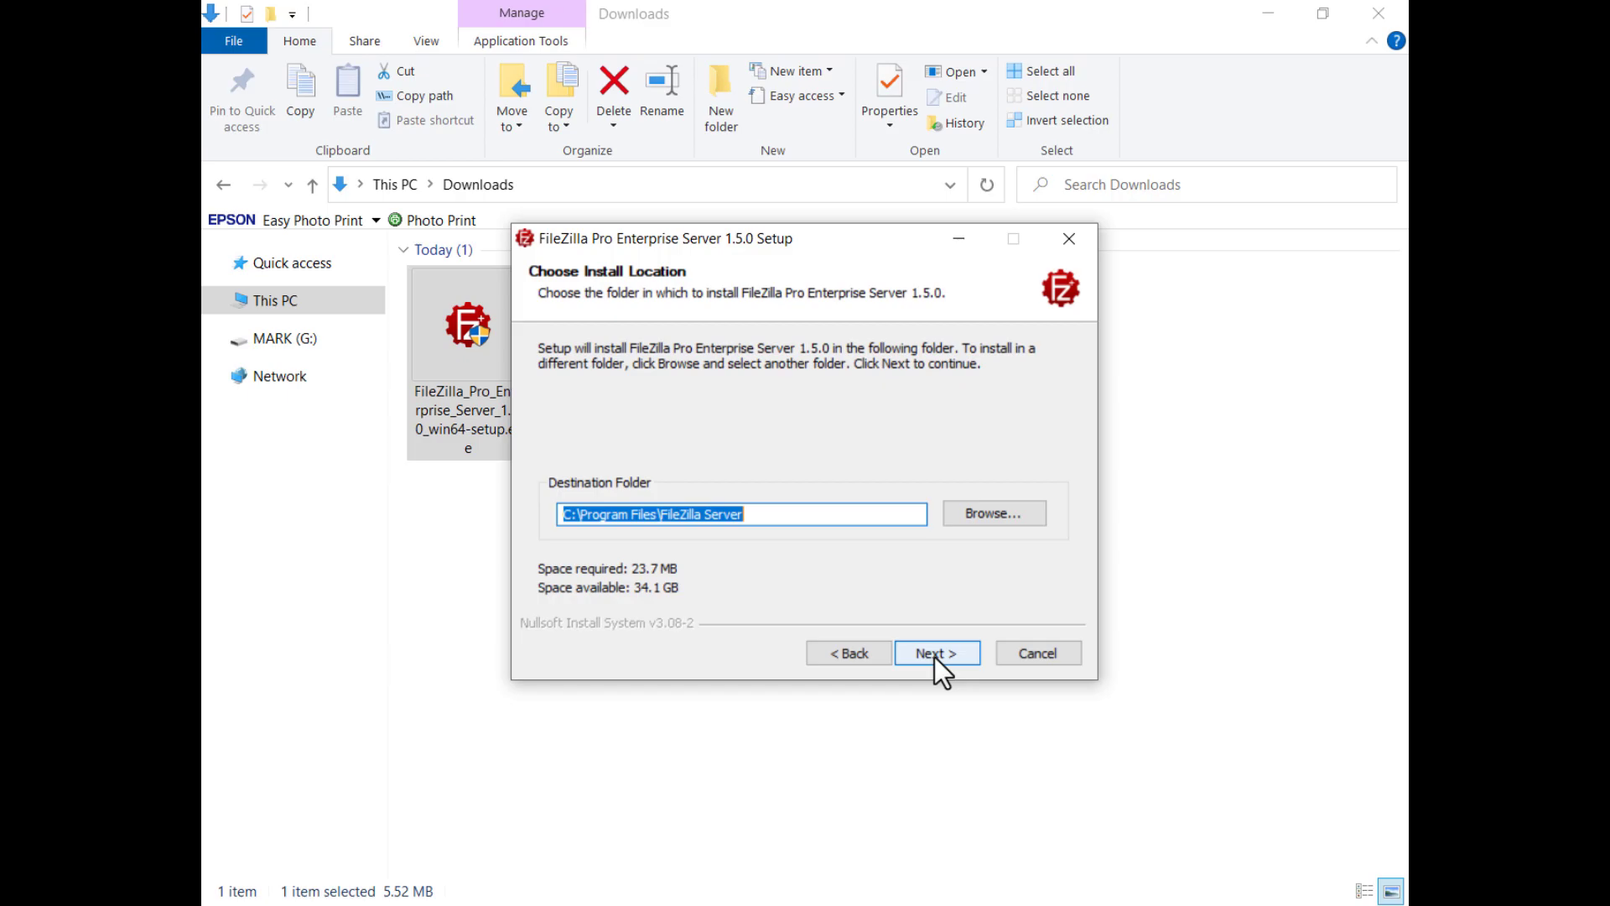
click(934, 654)
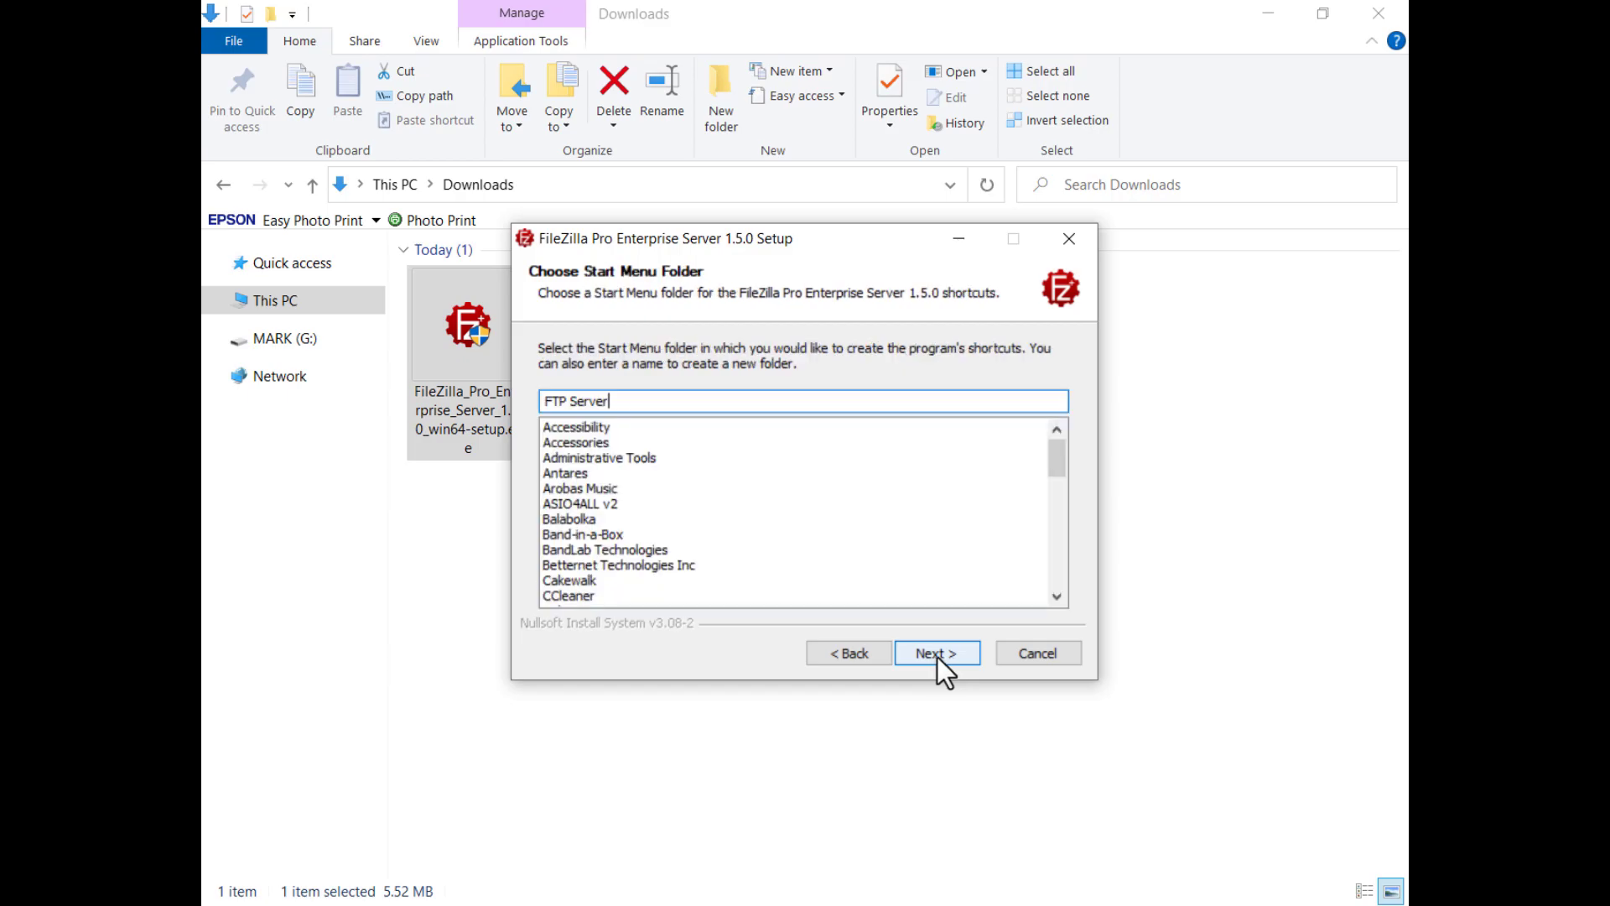
click(938, 654)
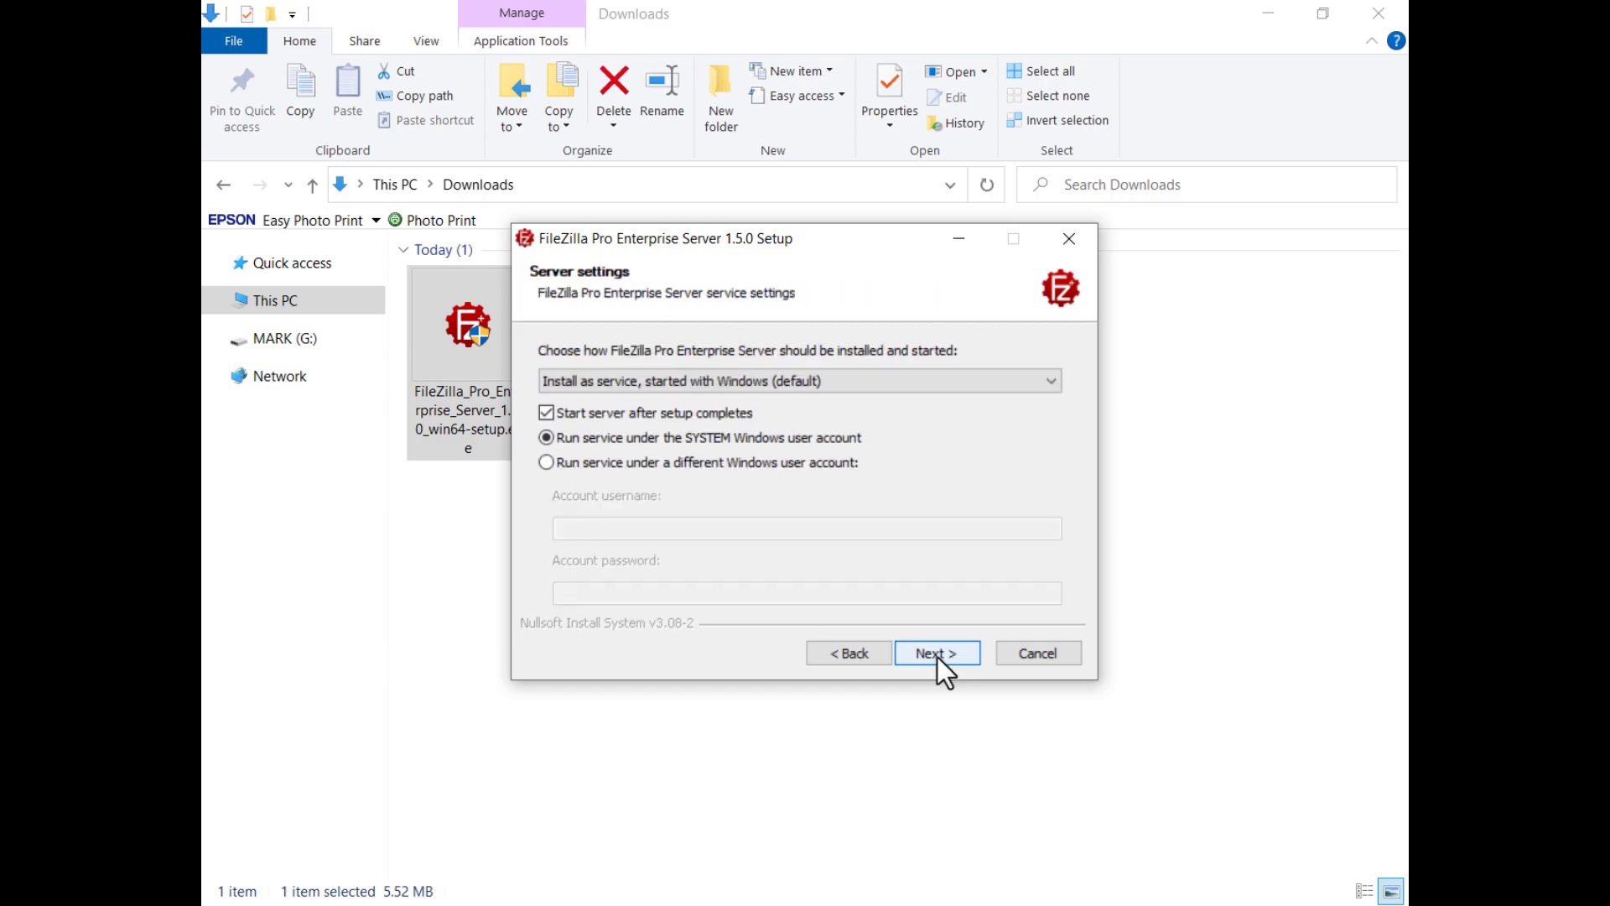
Step: Keep the server installed as a service that starts with Windows
click(1045, 390)
click(1045, 389)
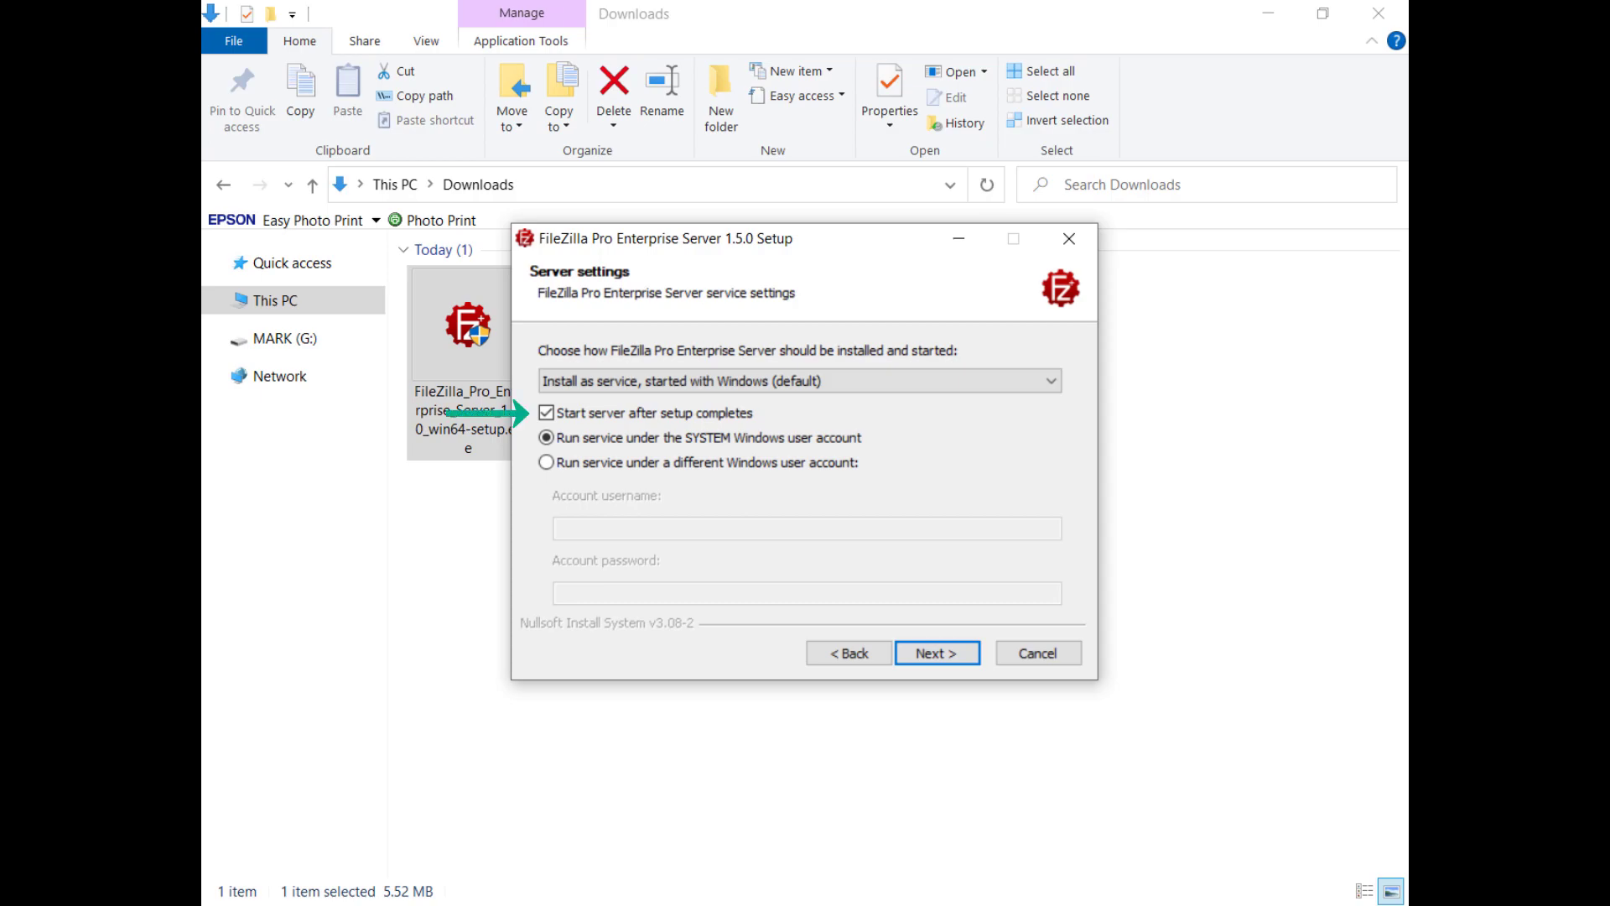
click(938, 653)
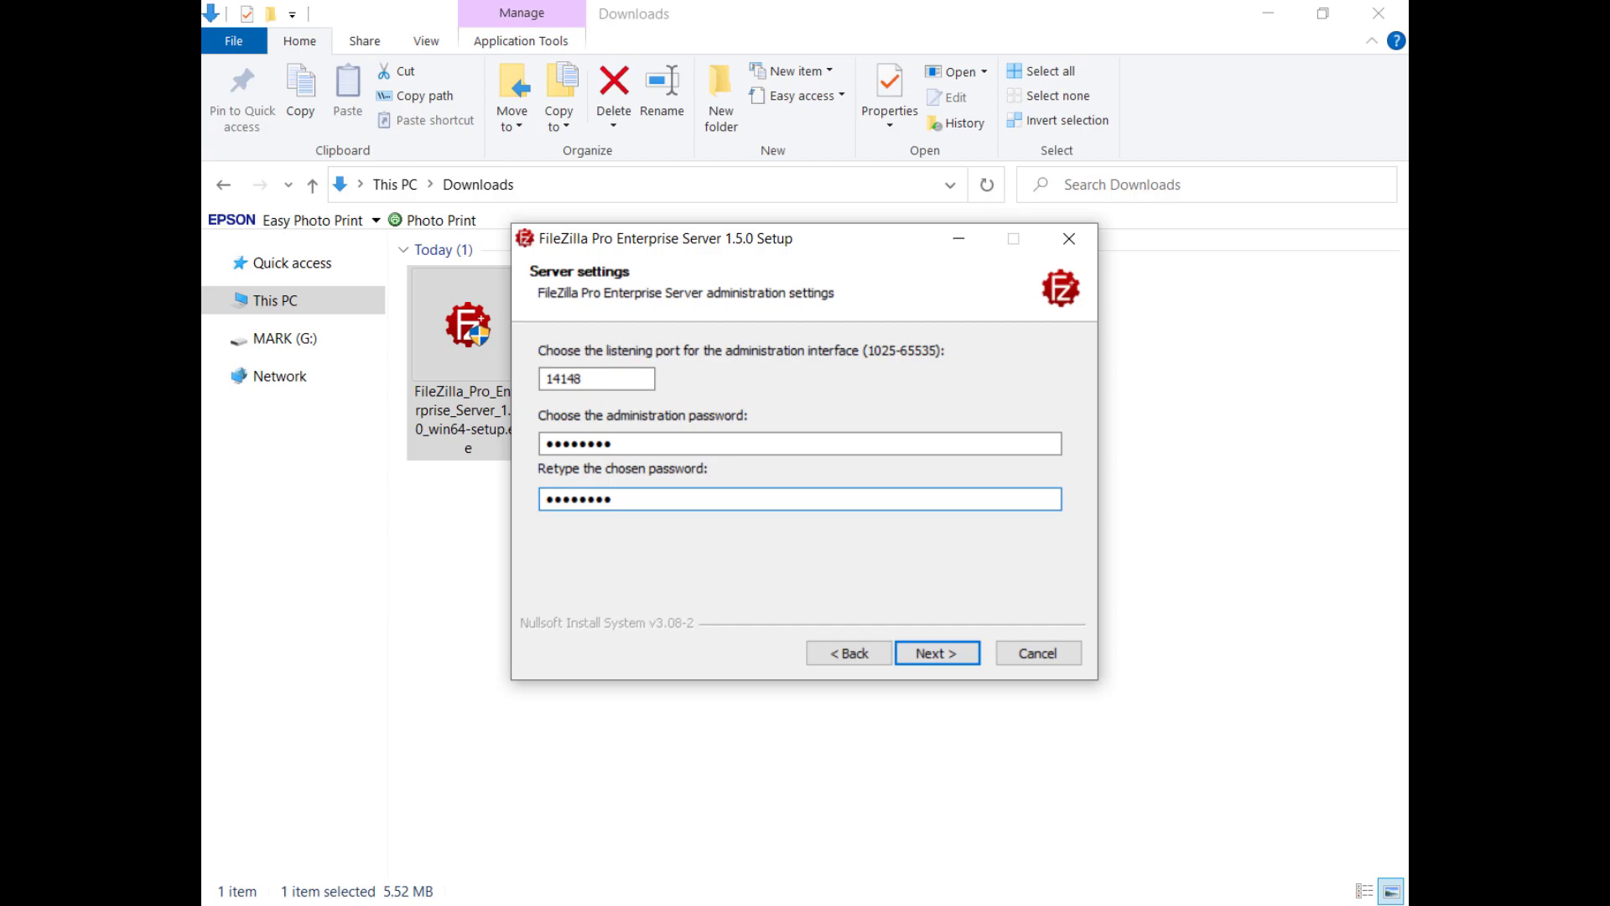
Step: Accept admin port 14148 with the admin password, keep the default admin start option, and install
click(934, 654)
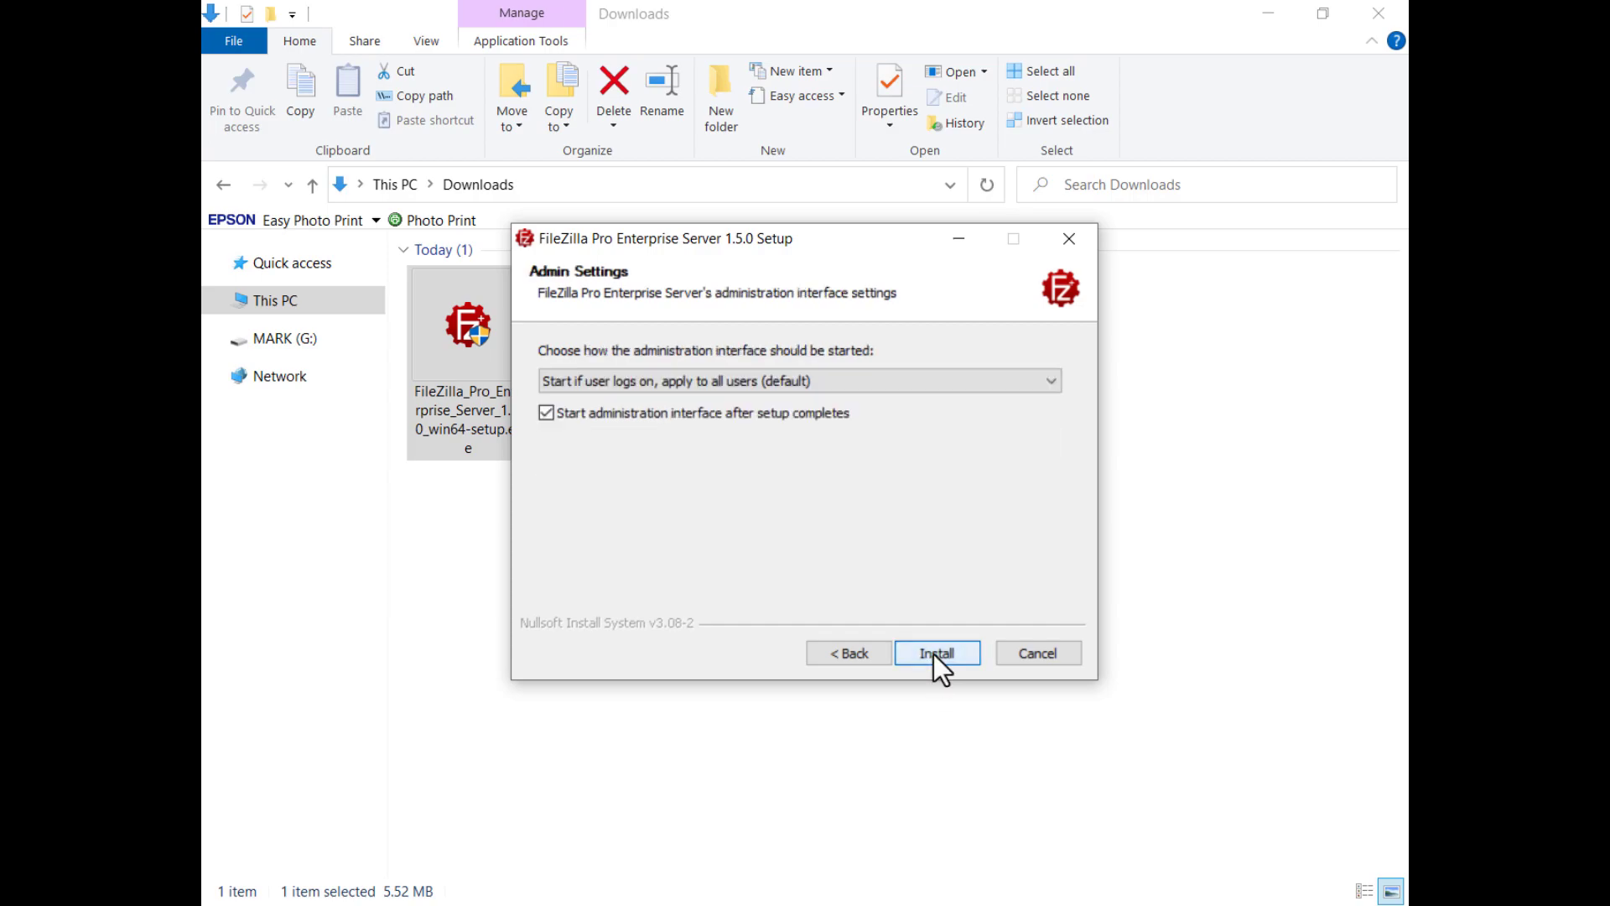
click(1049, 388)
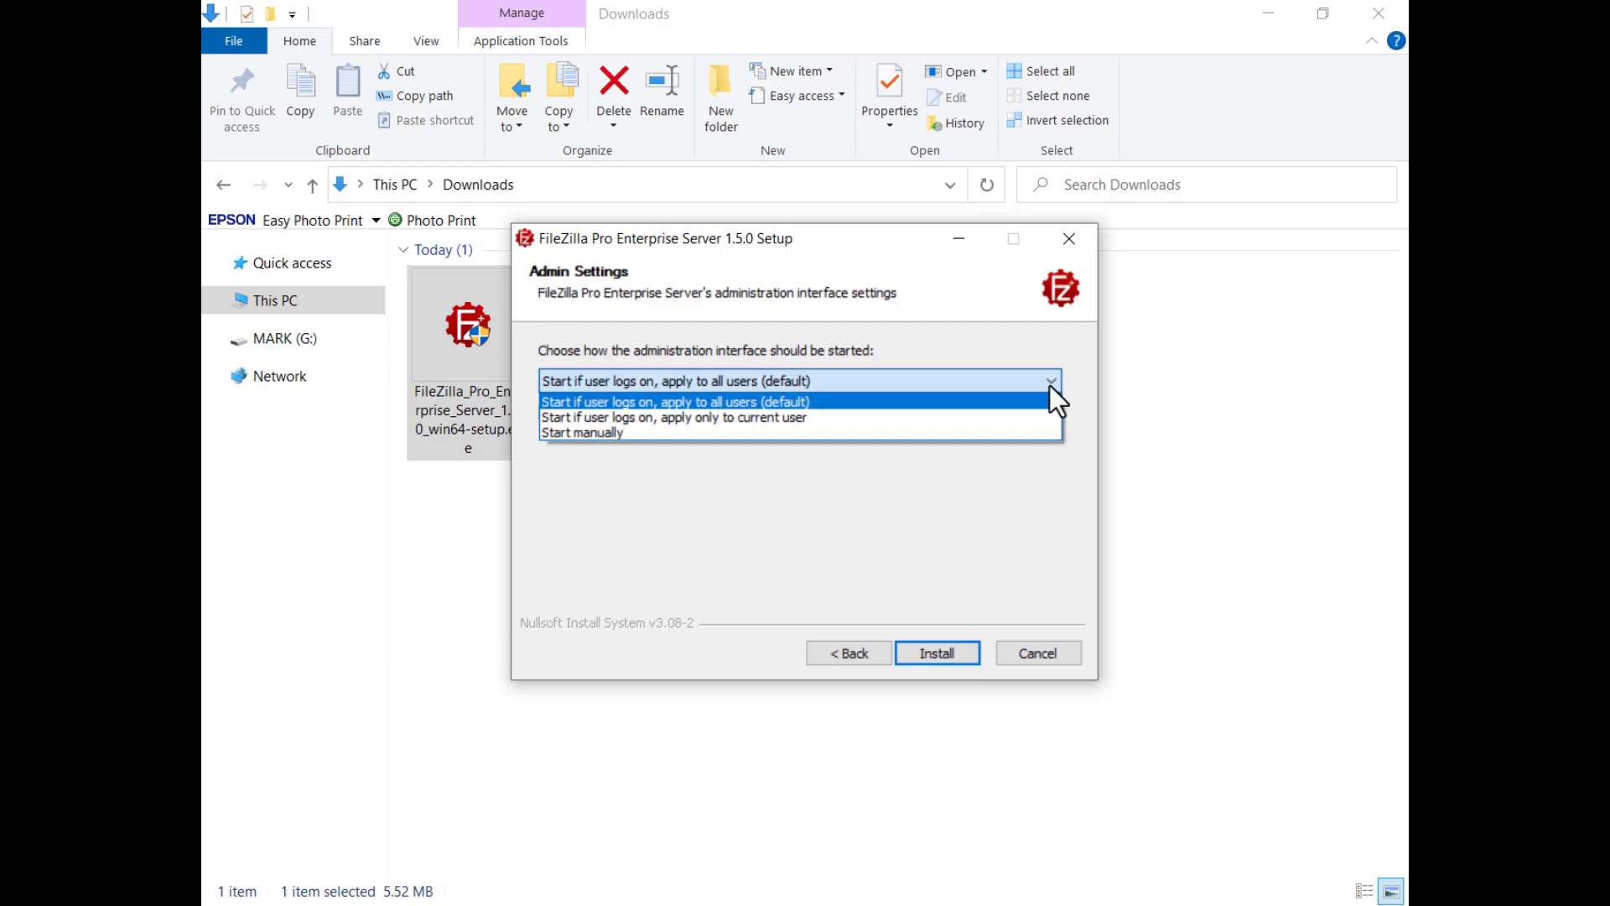
click(1050, 385)
click(936, 652)
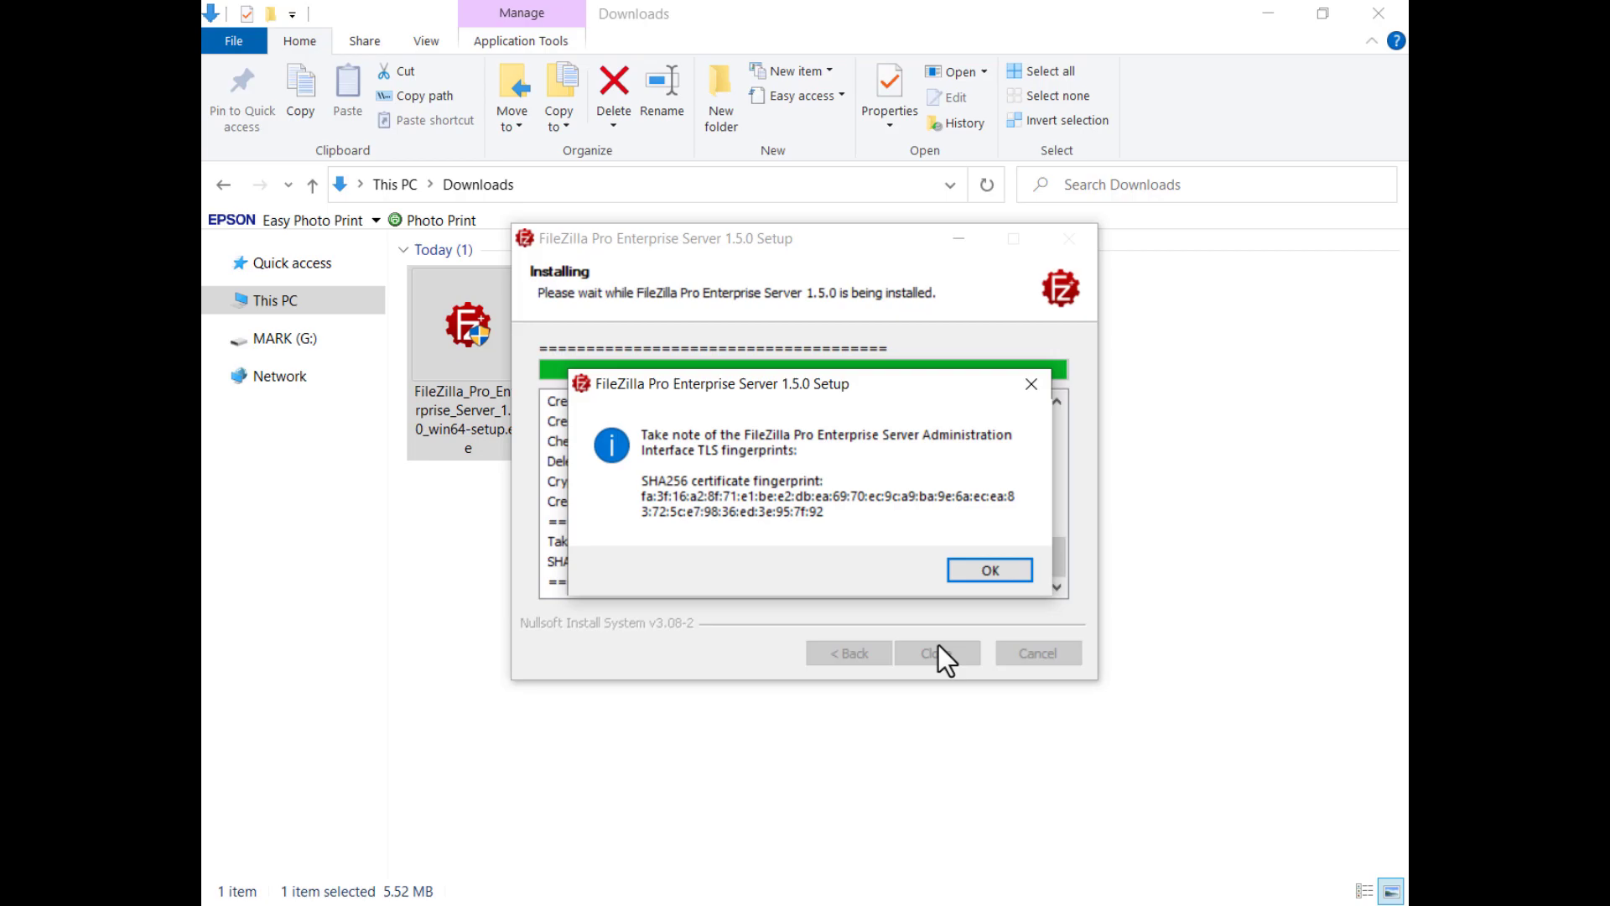
Step: Finish setup and connect the administration interface to the local FileZilla FTP Server
click(992, 571)
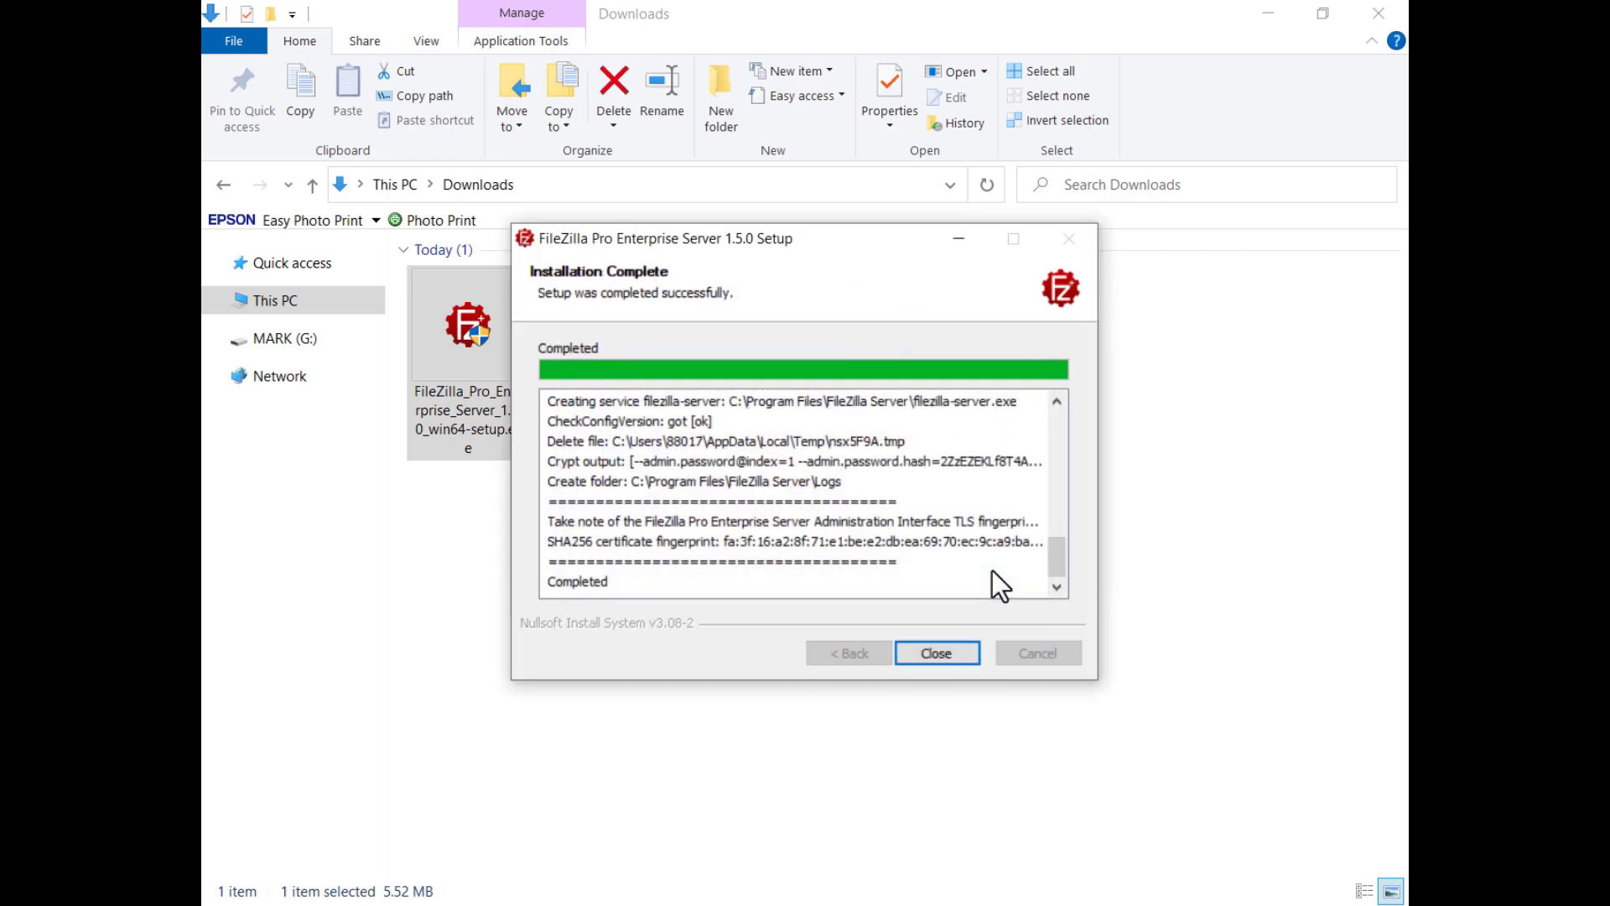
click(936, 654)
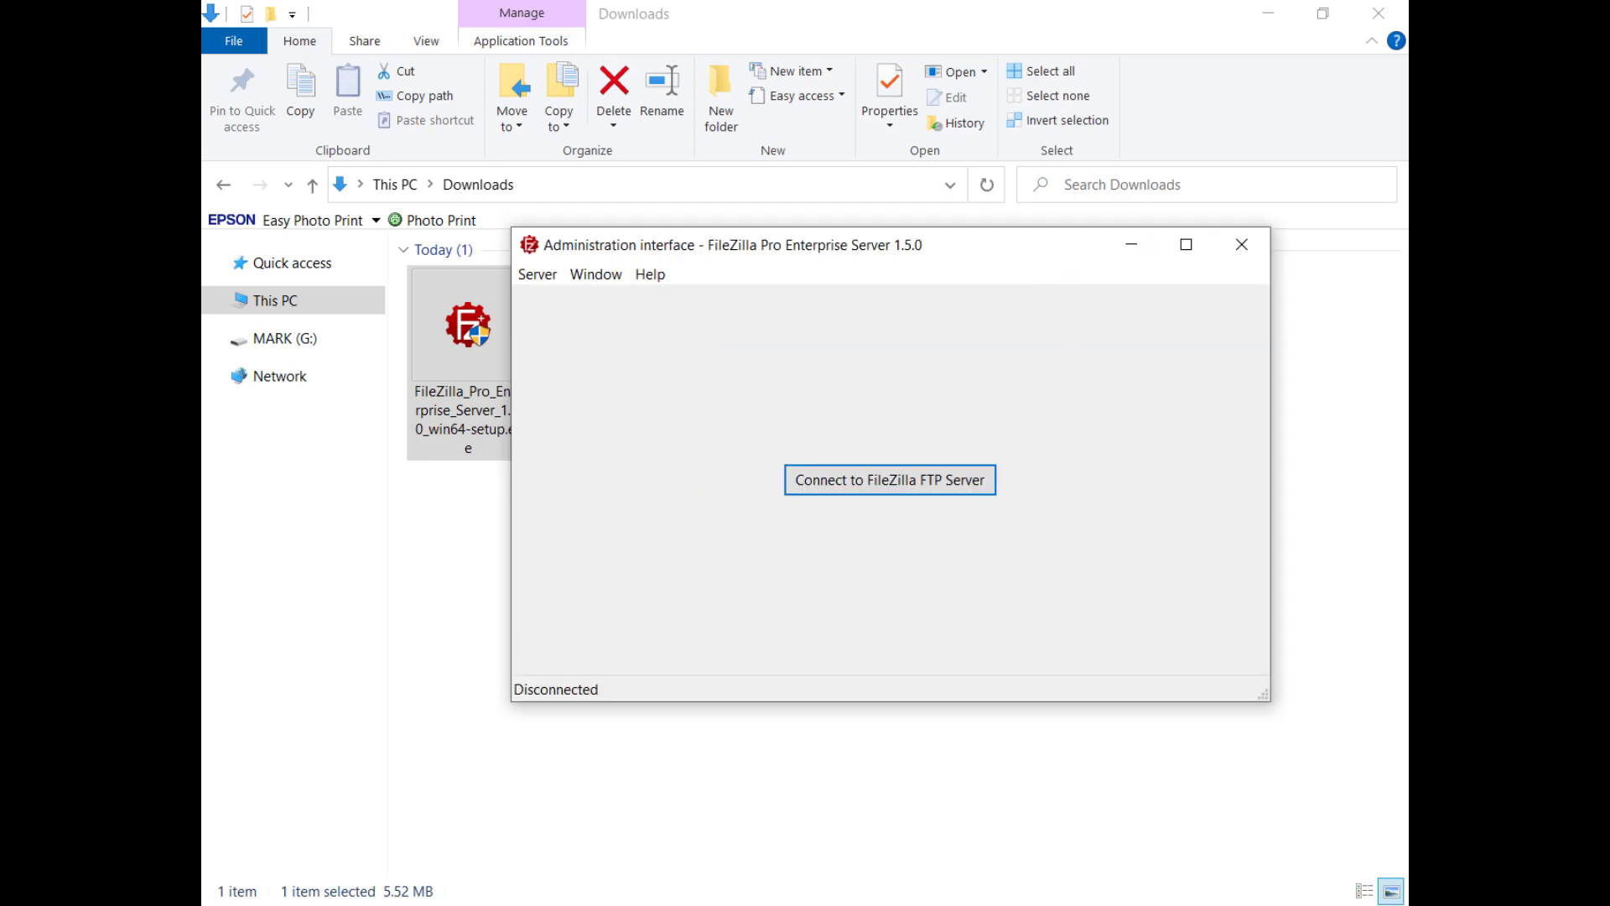
click(889, 497)
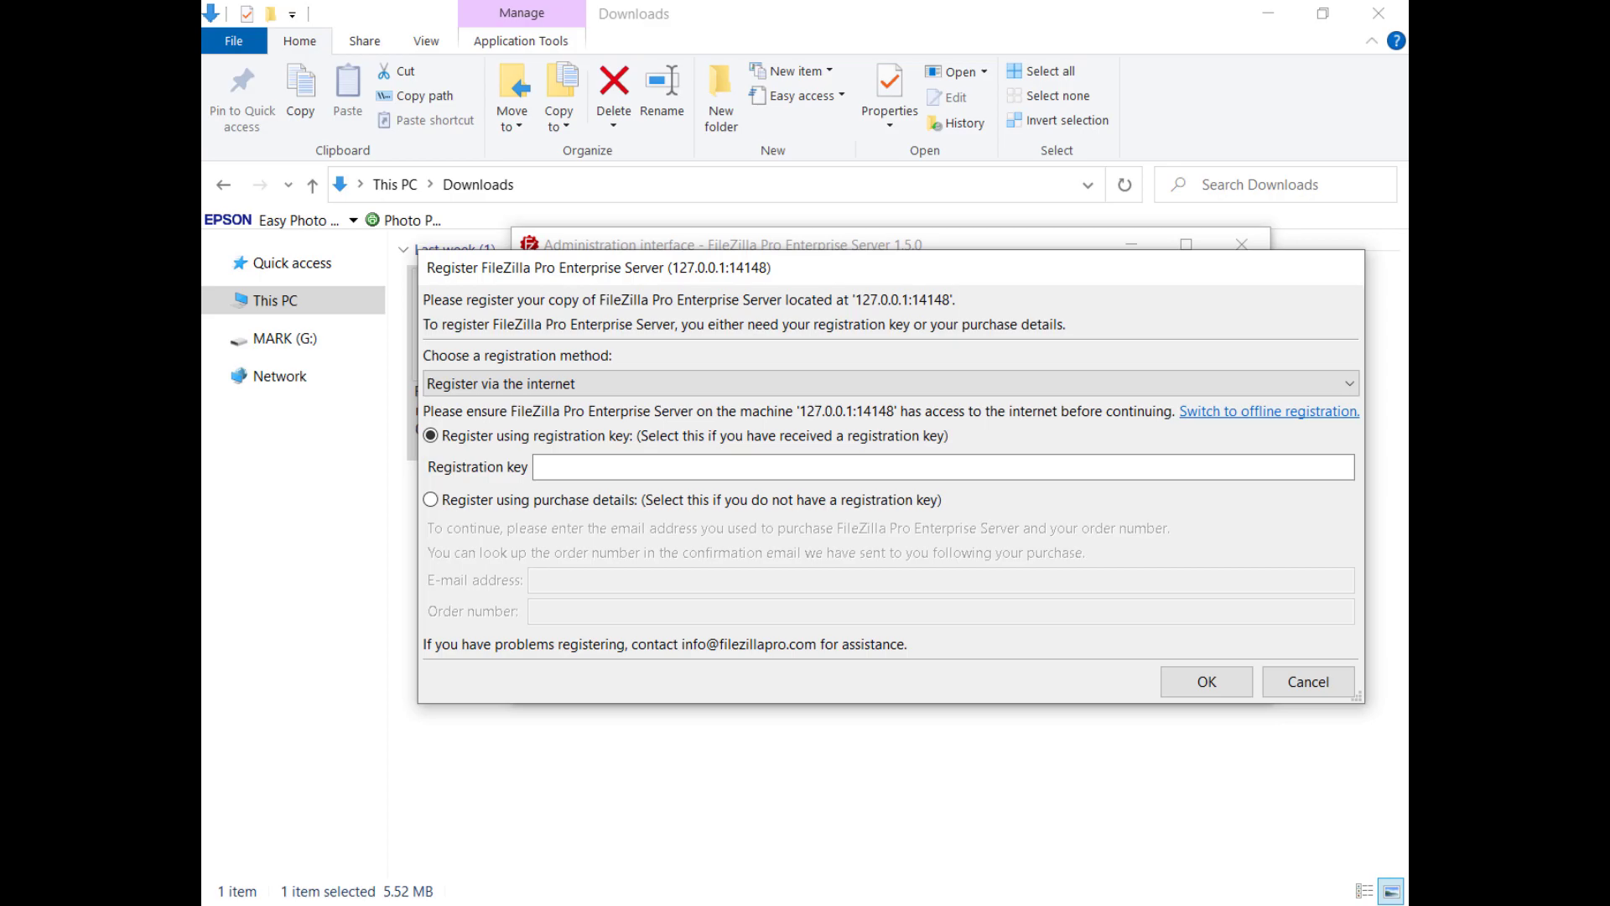
Step: Register the server with the pasted licence key and confirm the success message
key(ctrl+v)
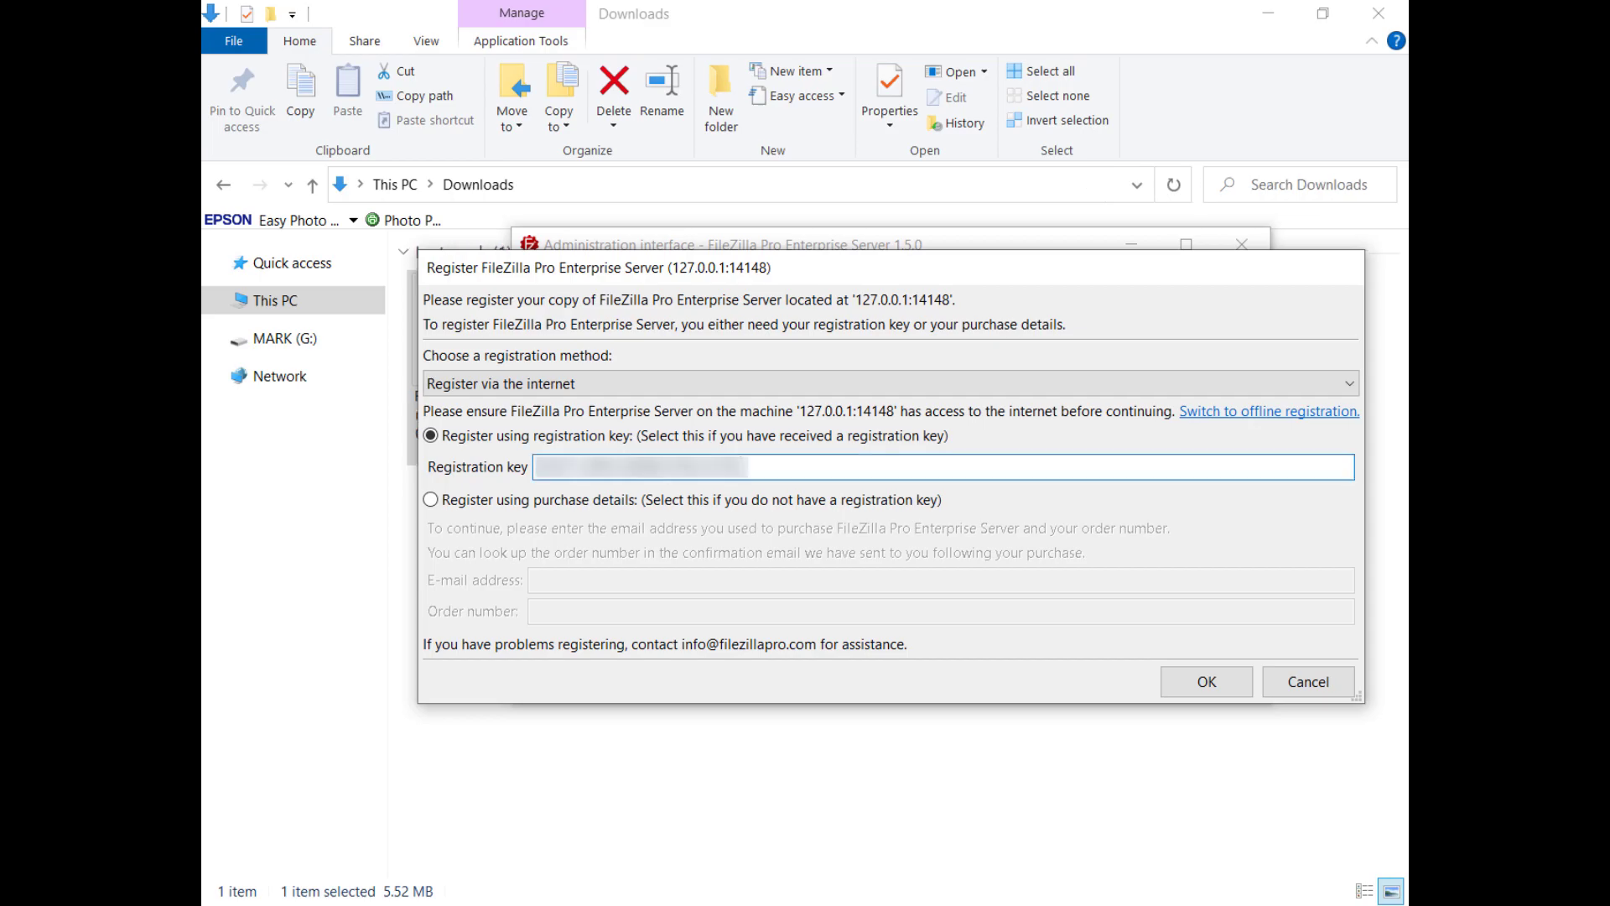
click(1210, 685)
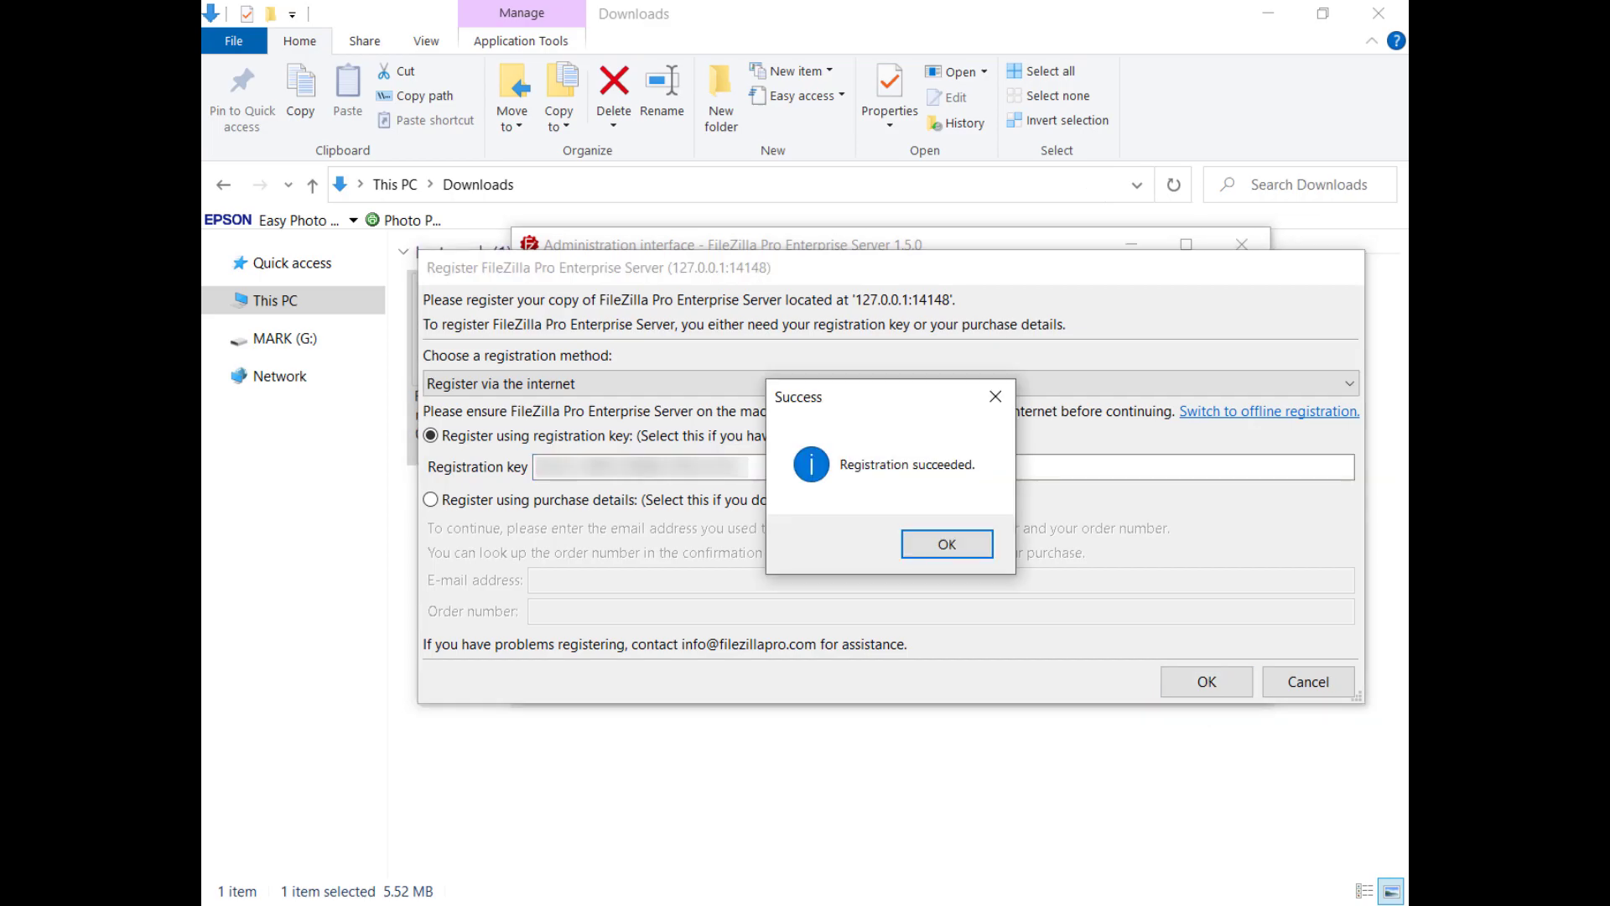
click(952, 553)
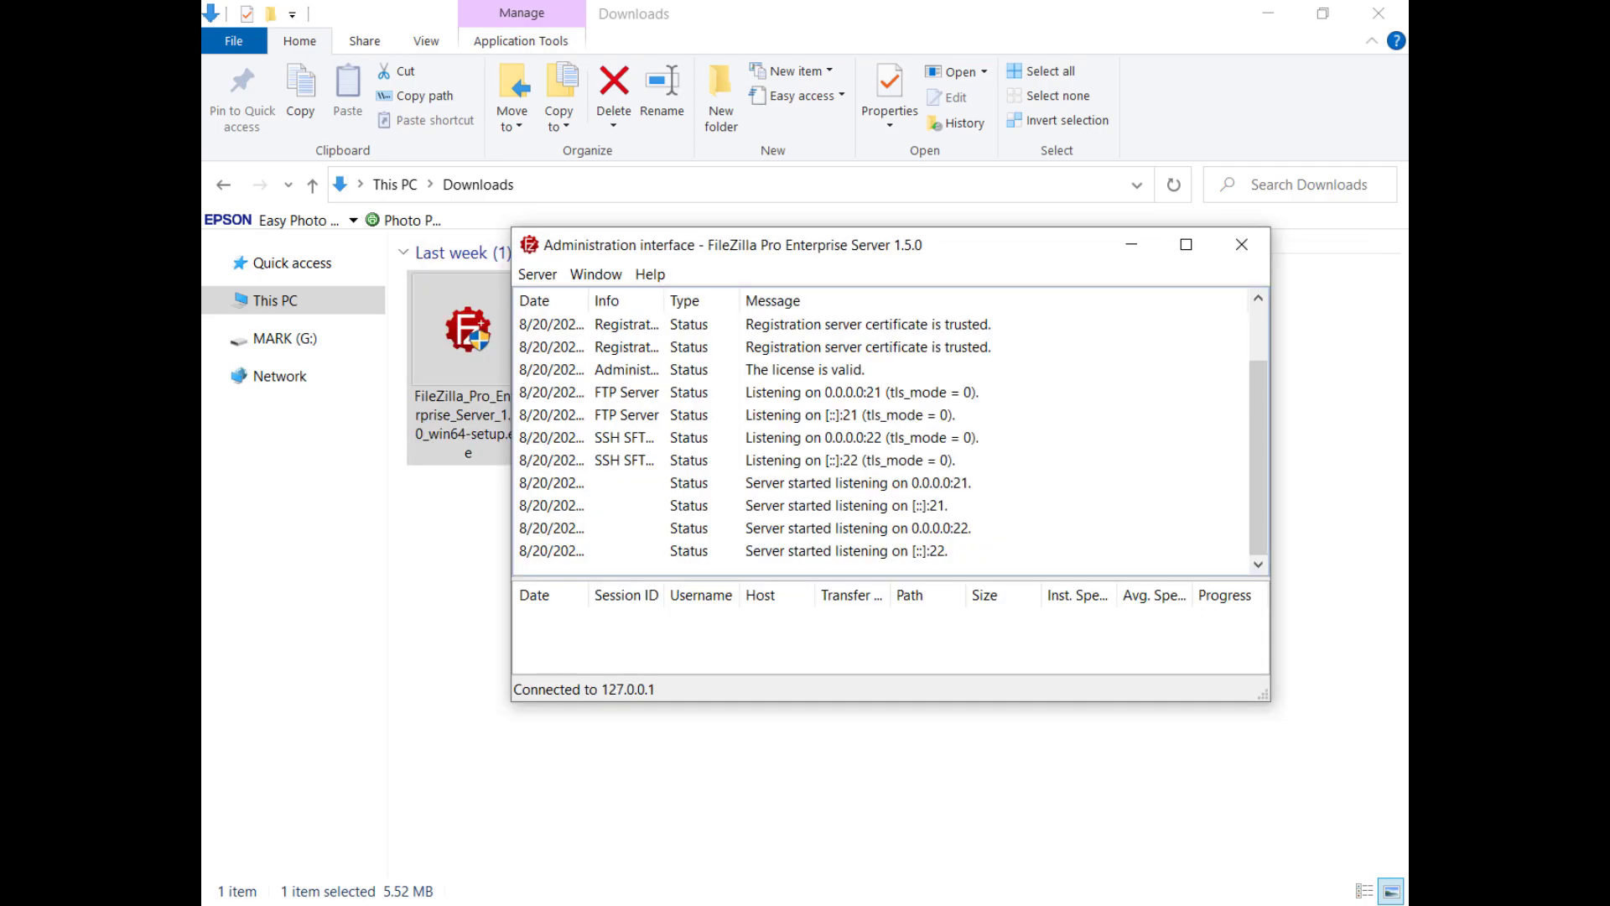
Step: Add a user named TestUser in the server's Users settings, requiring password login with its password
click(545, 275)
click(542, 351)
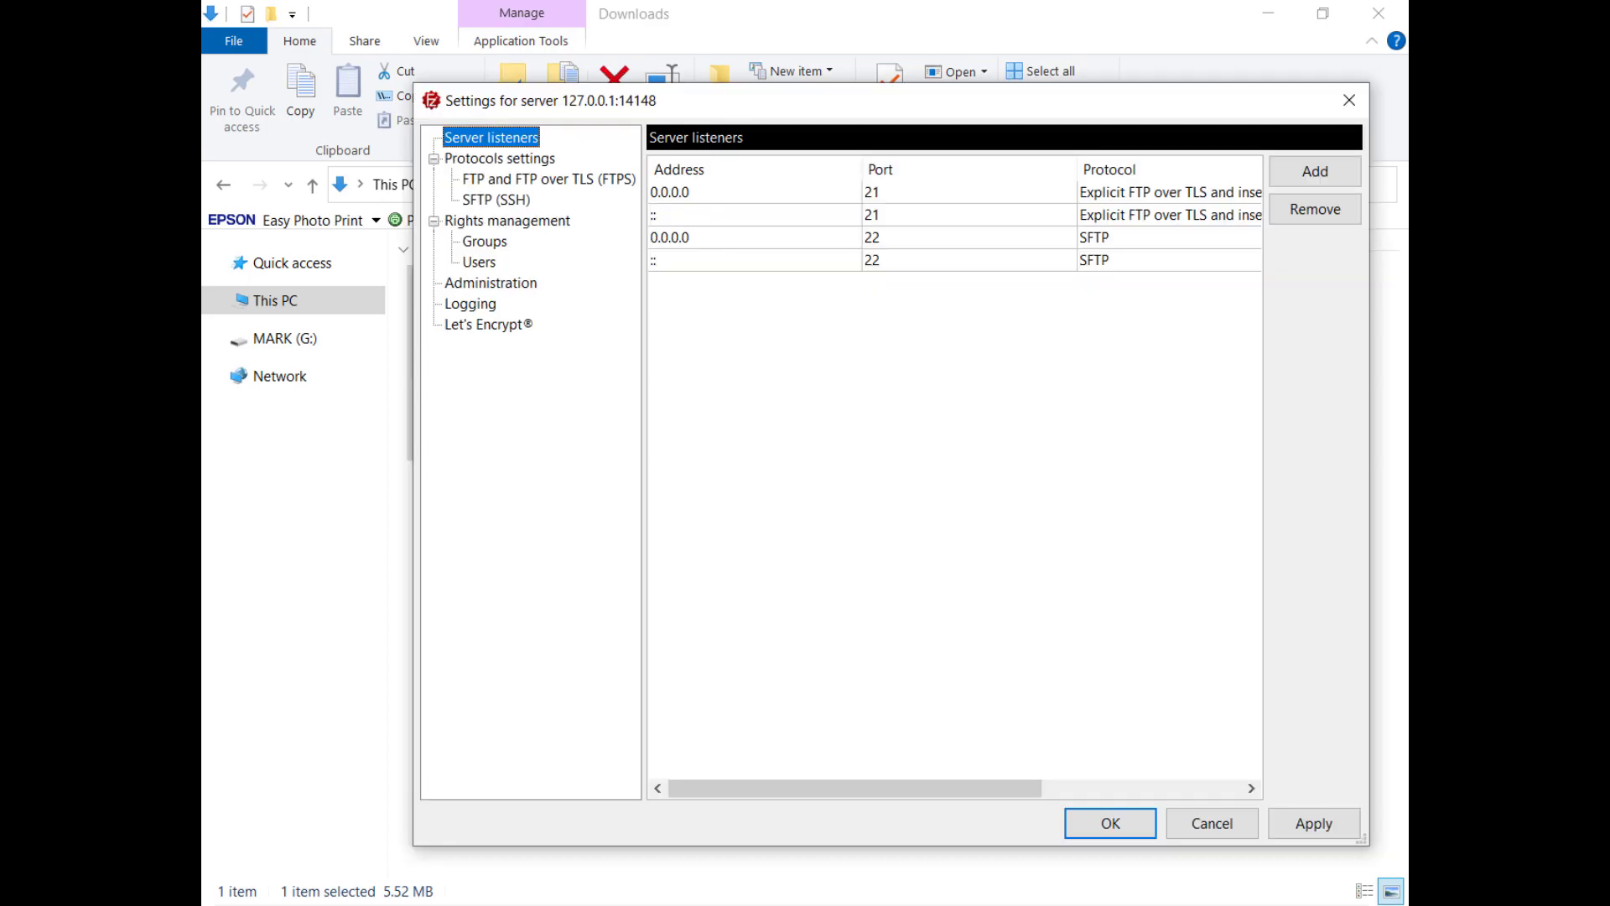
click(475, 263)
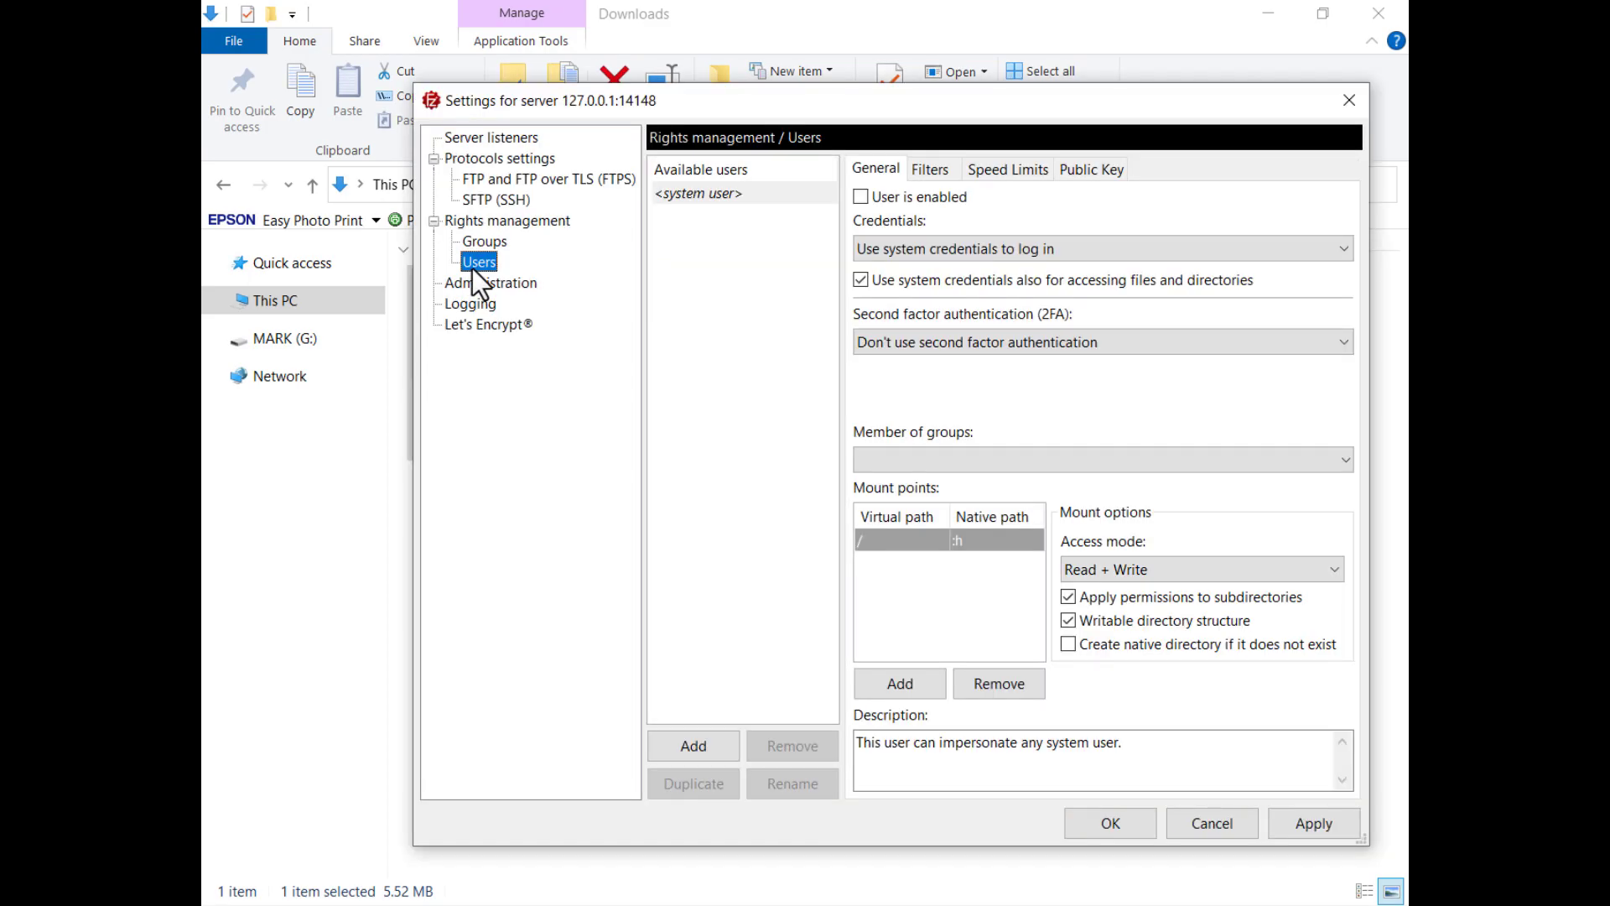
click(692, 746)
text(TestUser)
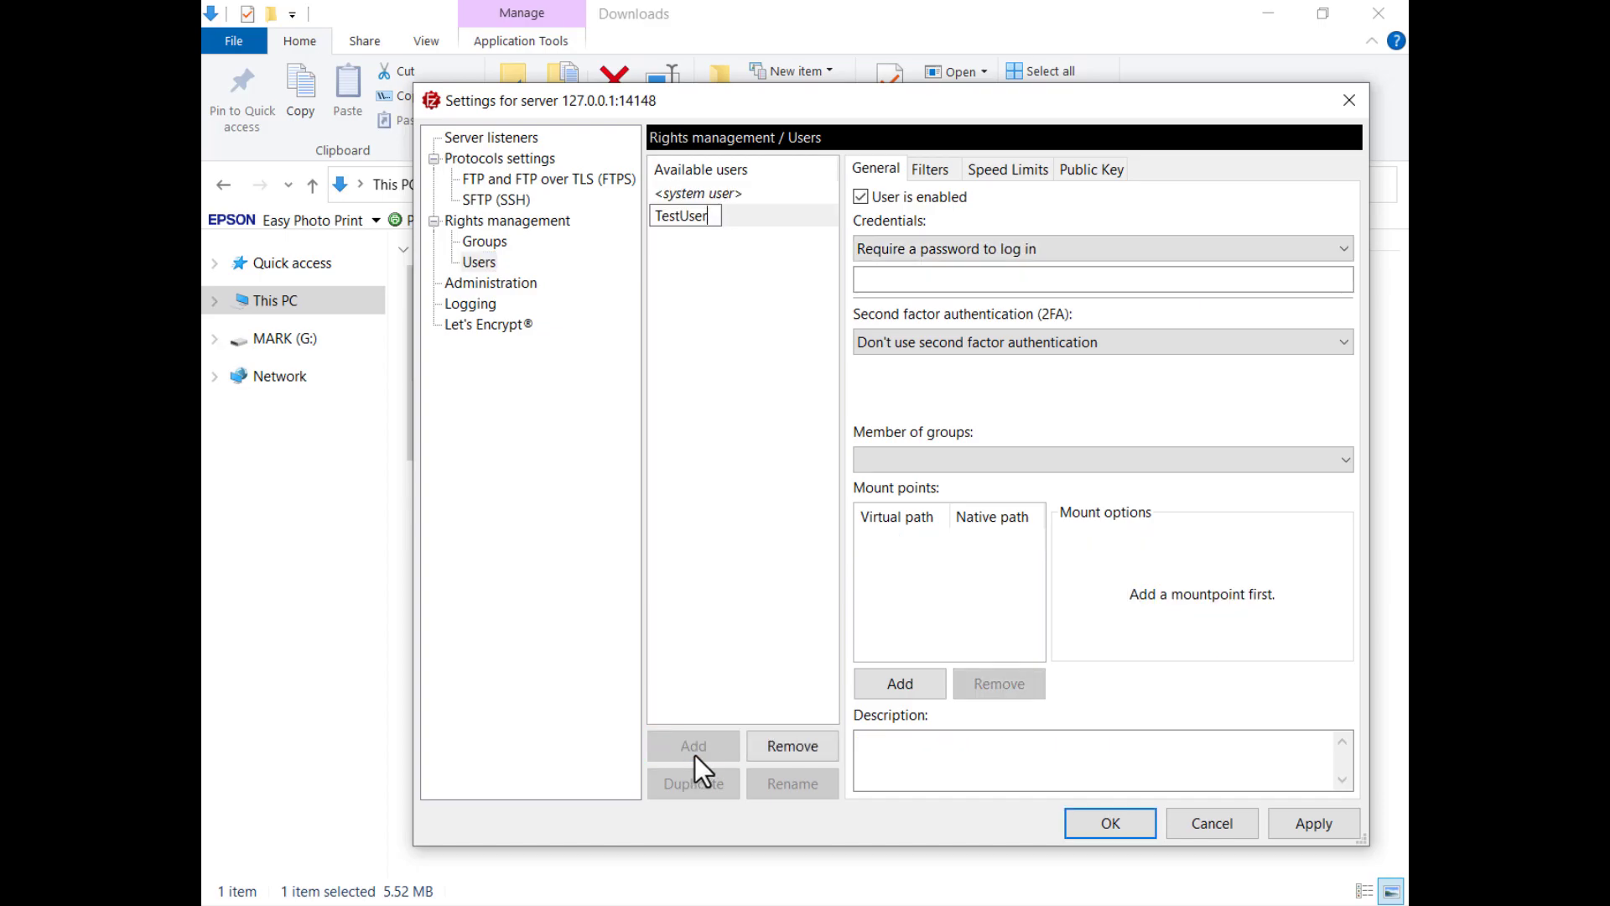
click(1091, 253)
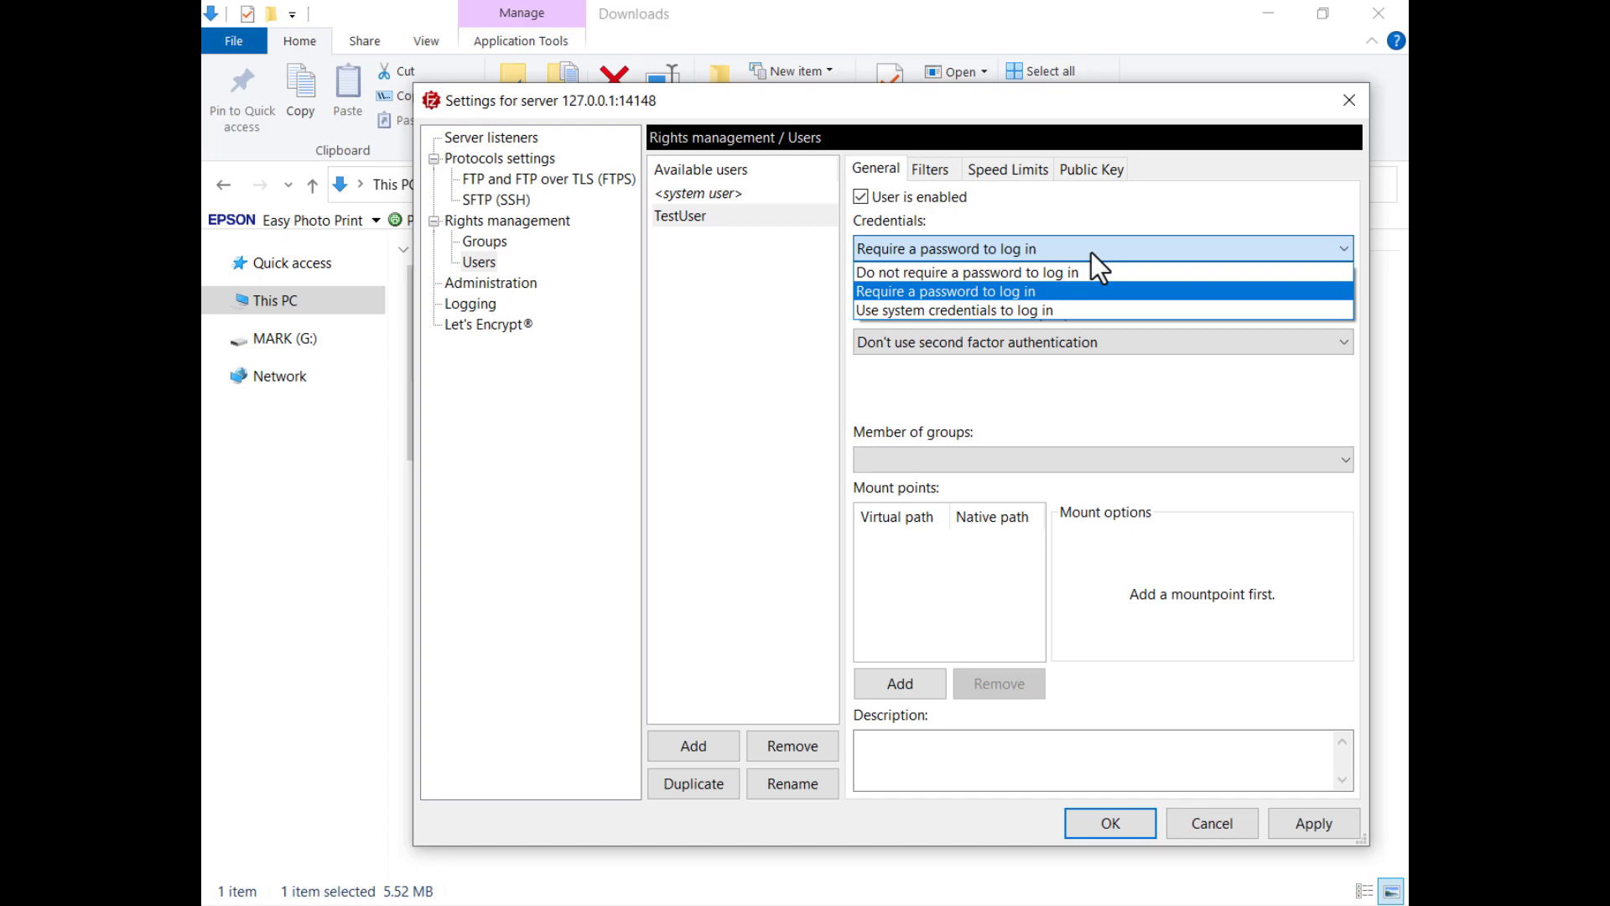
key(Return)
key(Tab)
text(********)
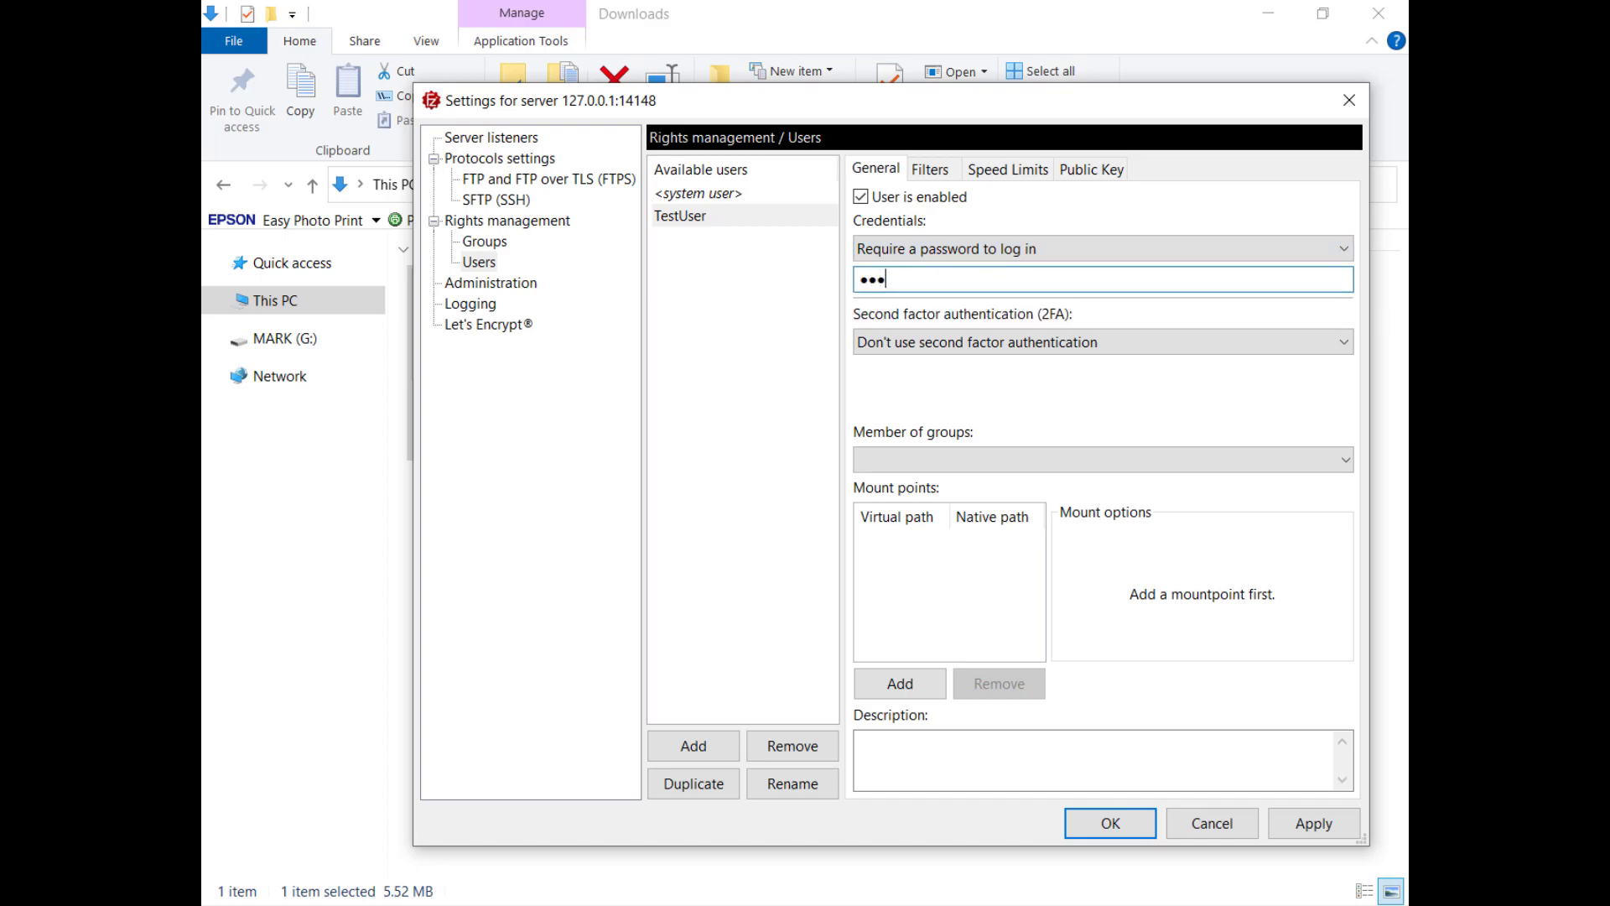
text(****)
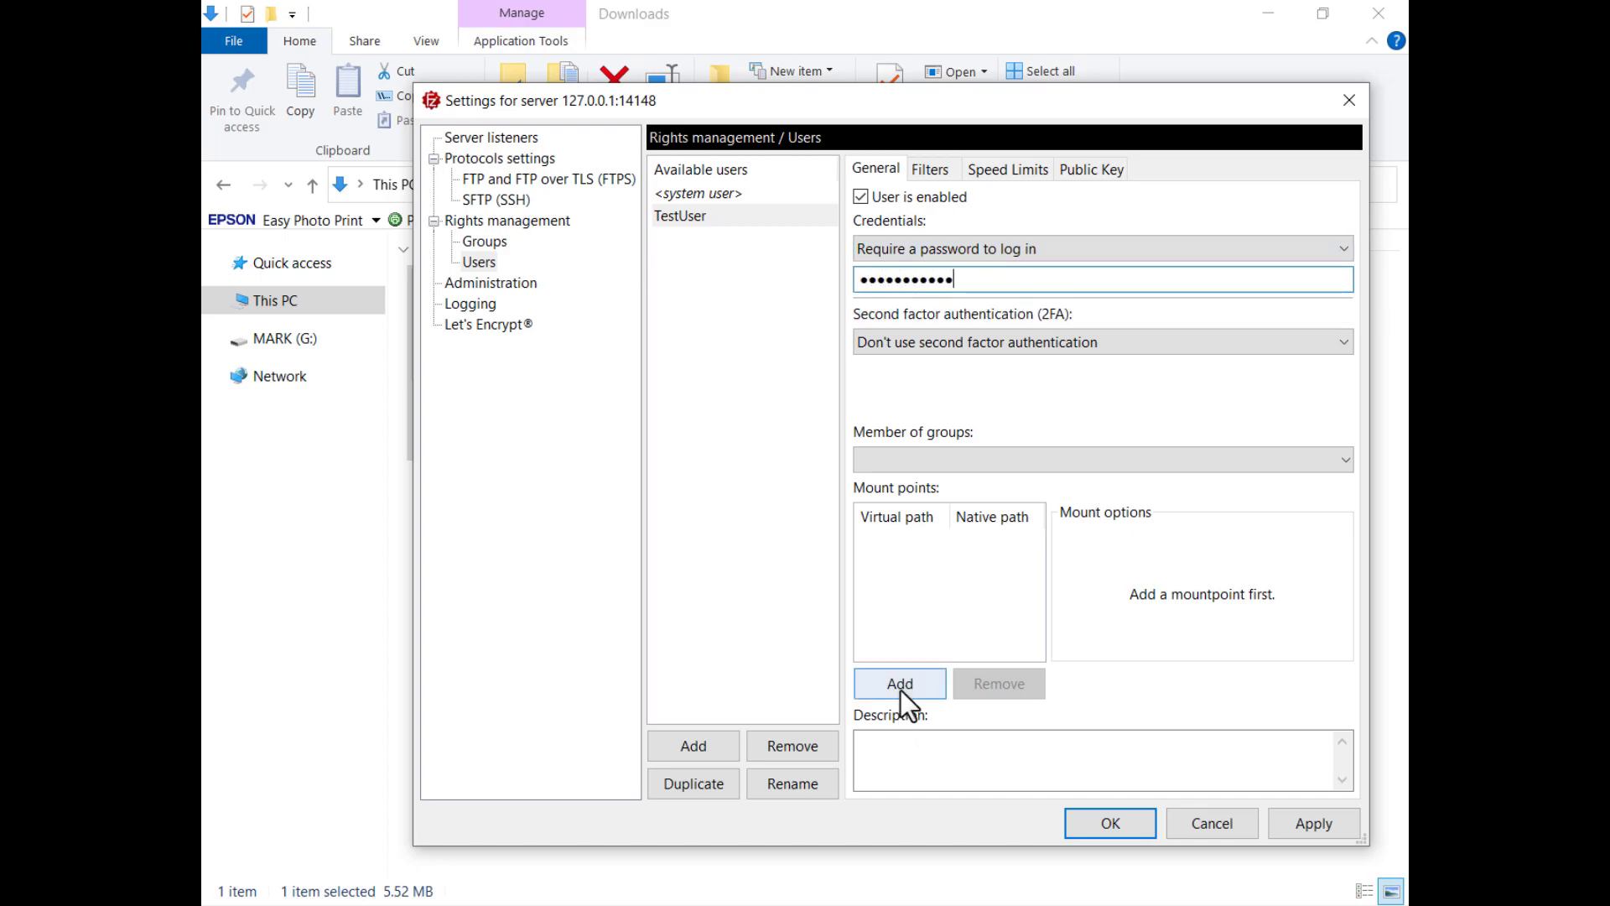
Step: Give TestUser a Read + Write mount point / under c:\ftpserver, creating the native directory if missing
click(901, 693)
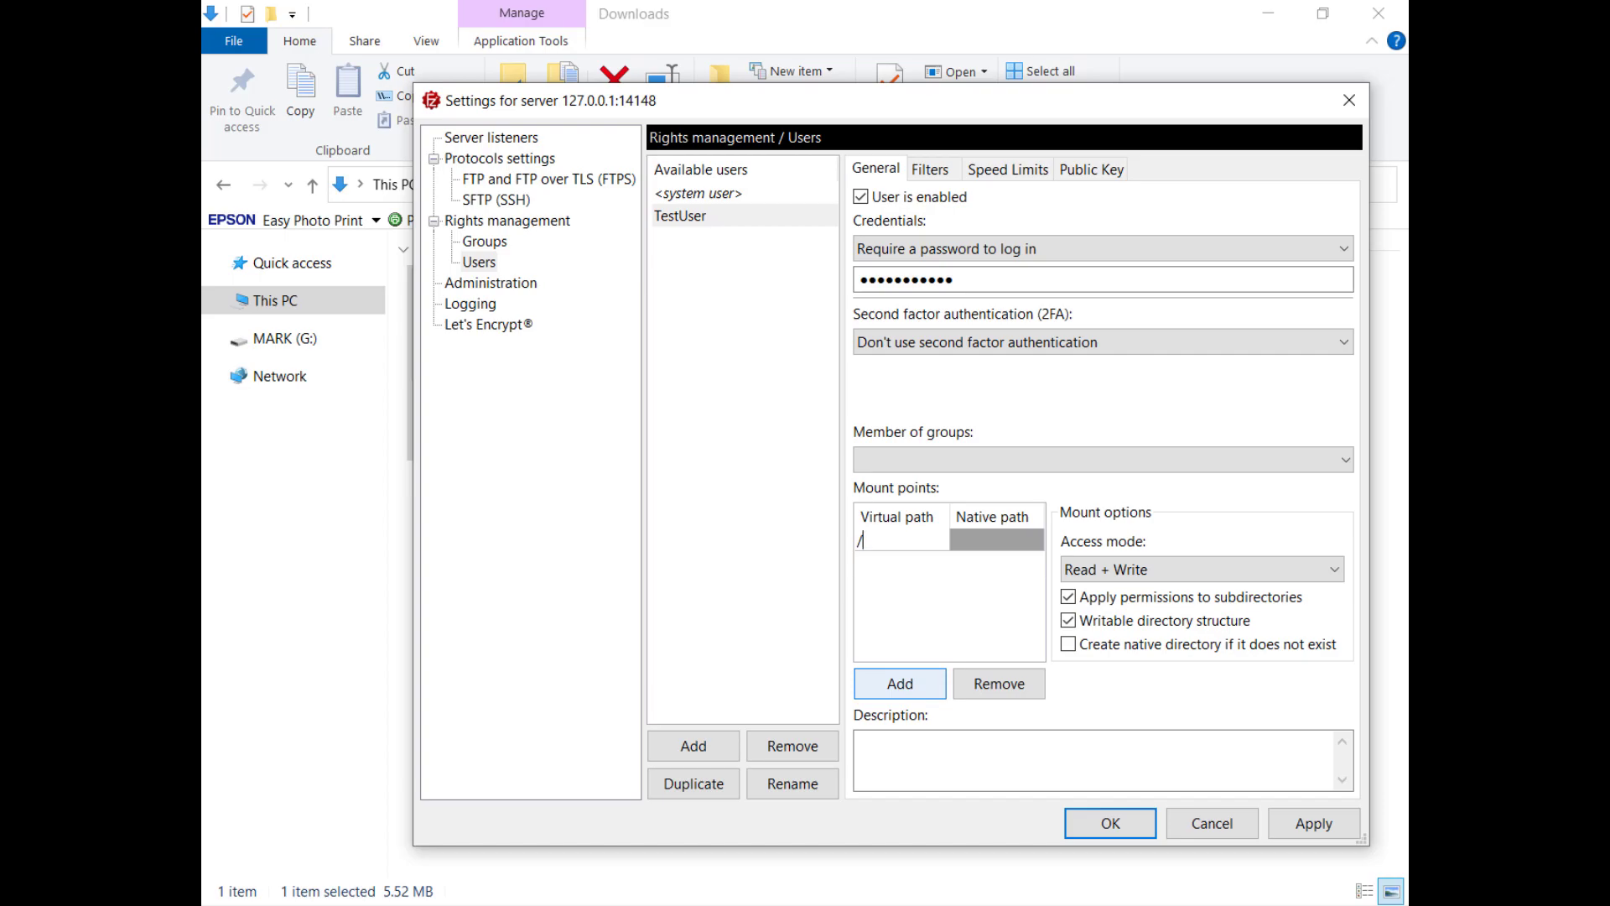
key(Tab)
key(ctrl+v)
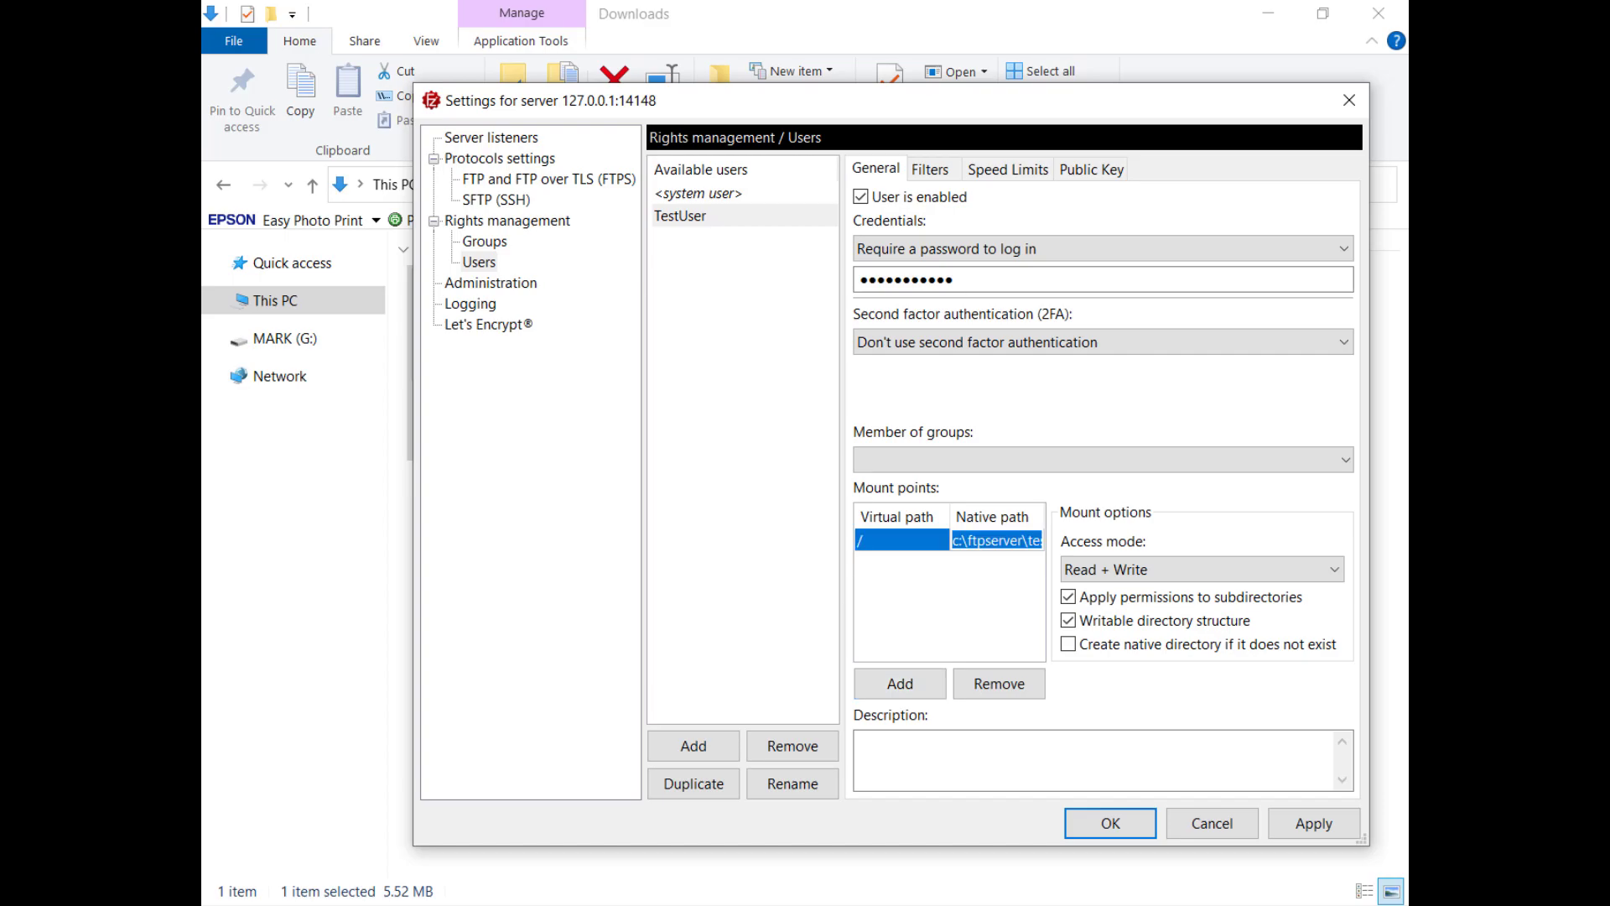
click(1173, 570)
click(1173, 573)
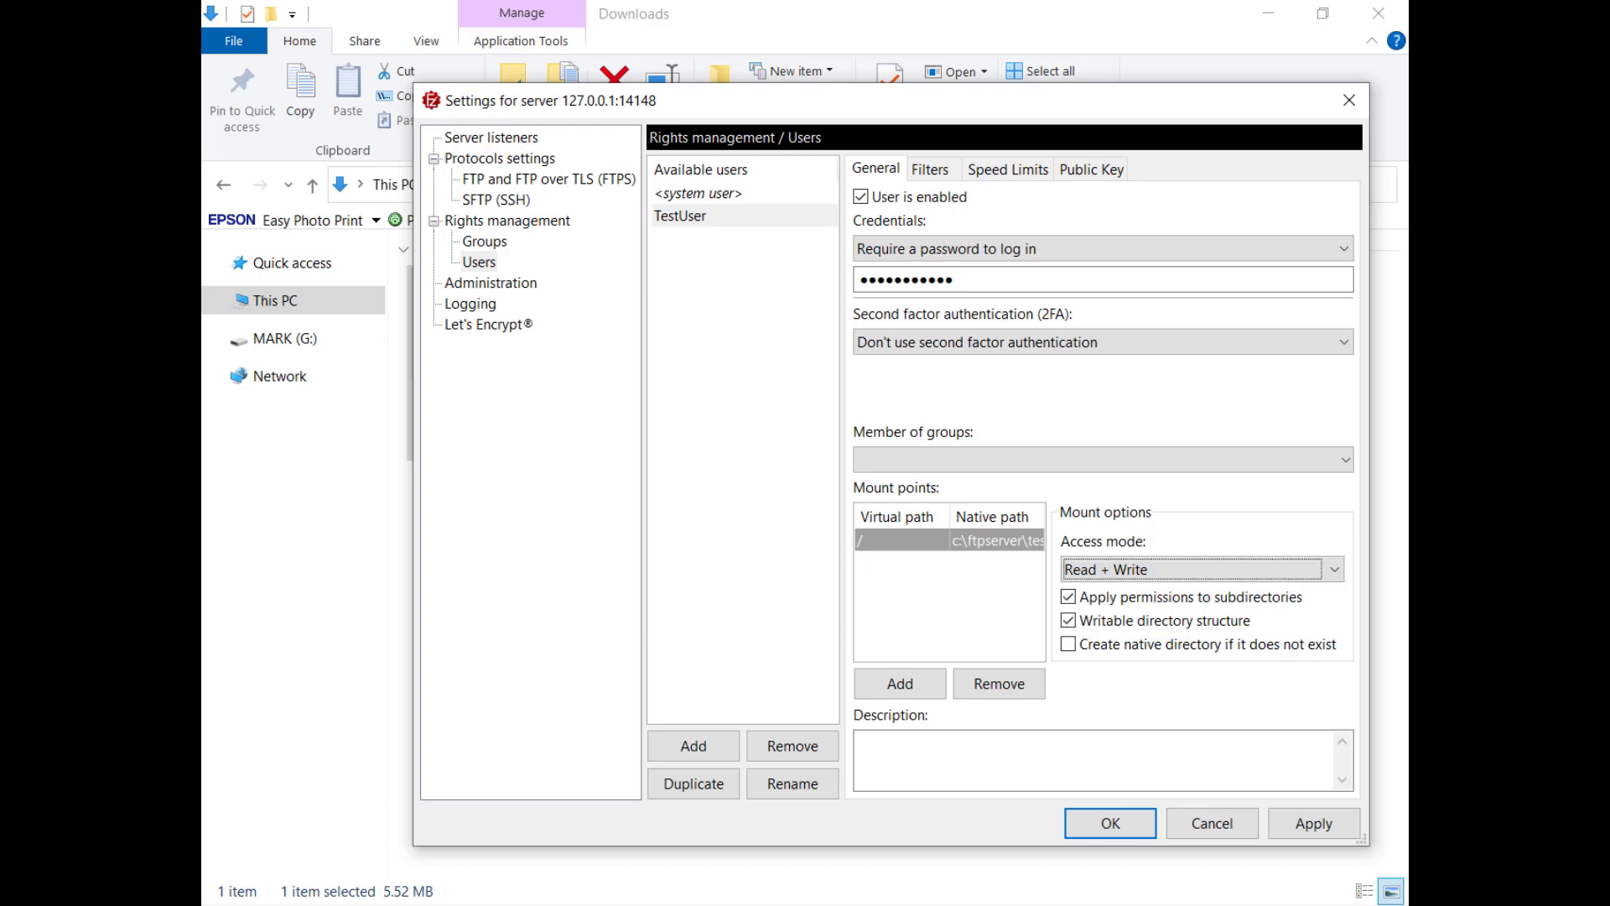
click(1069, 645)
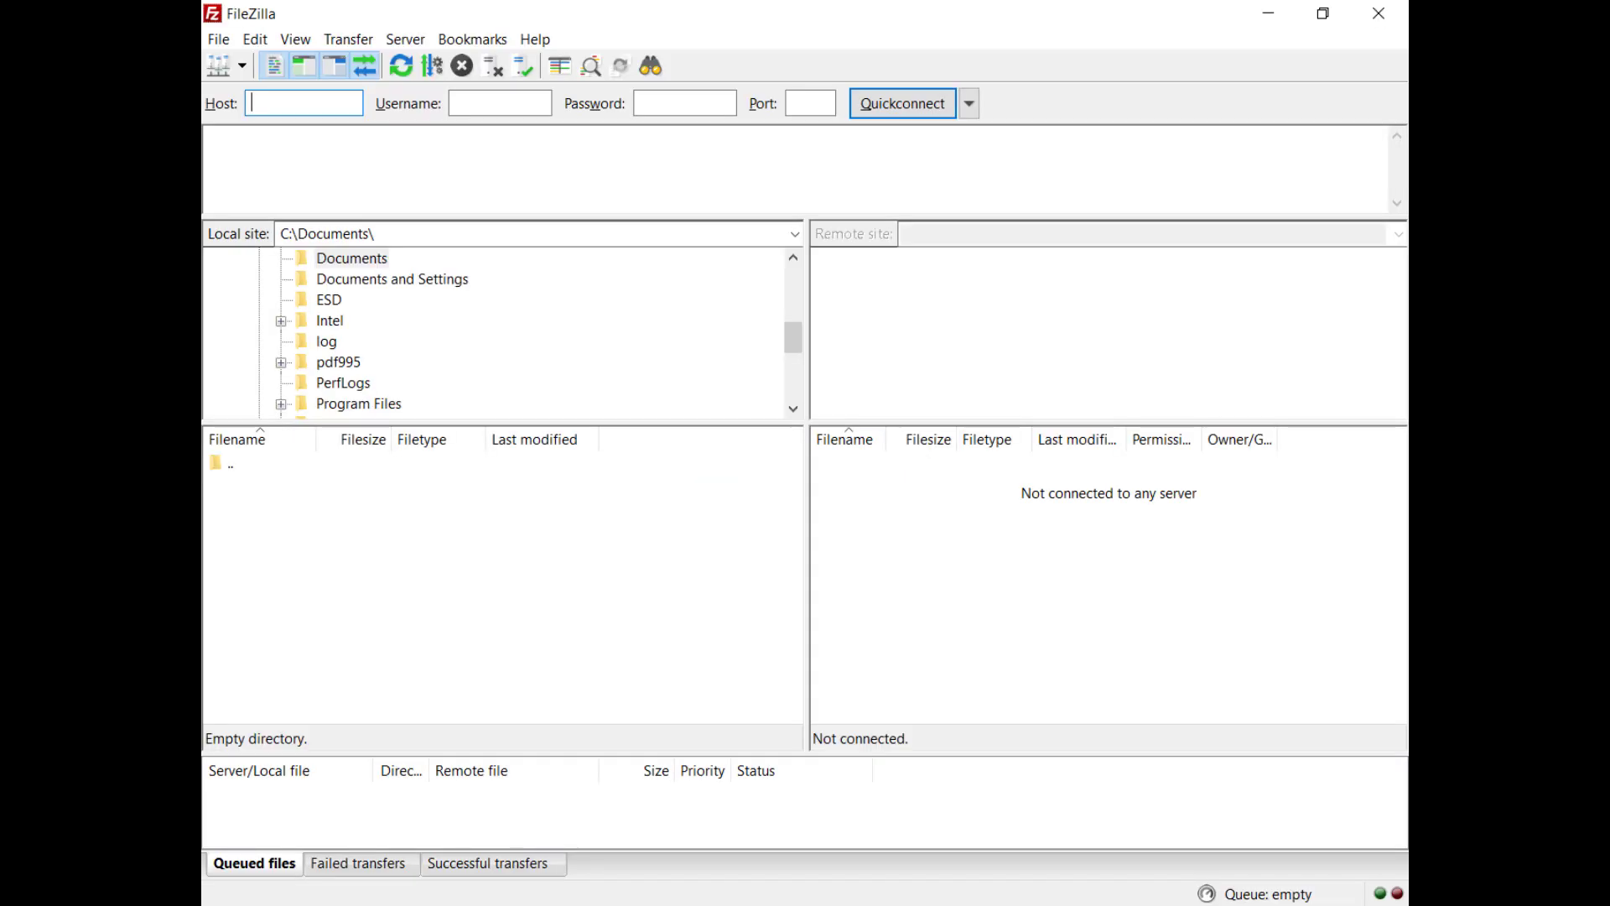
Step: Quickconnect to sftp://127.0.0.1 as TestUser with the account password and trust the host key
text(sftp://127.0.0.1)
key(Tab)
text(TestUser)
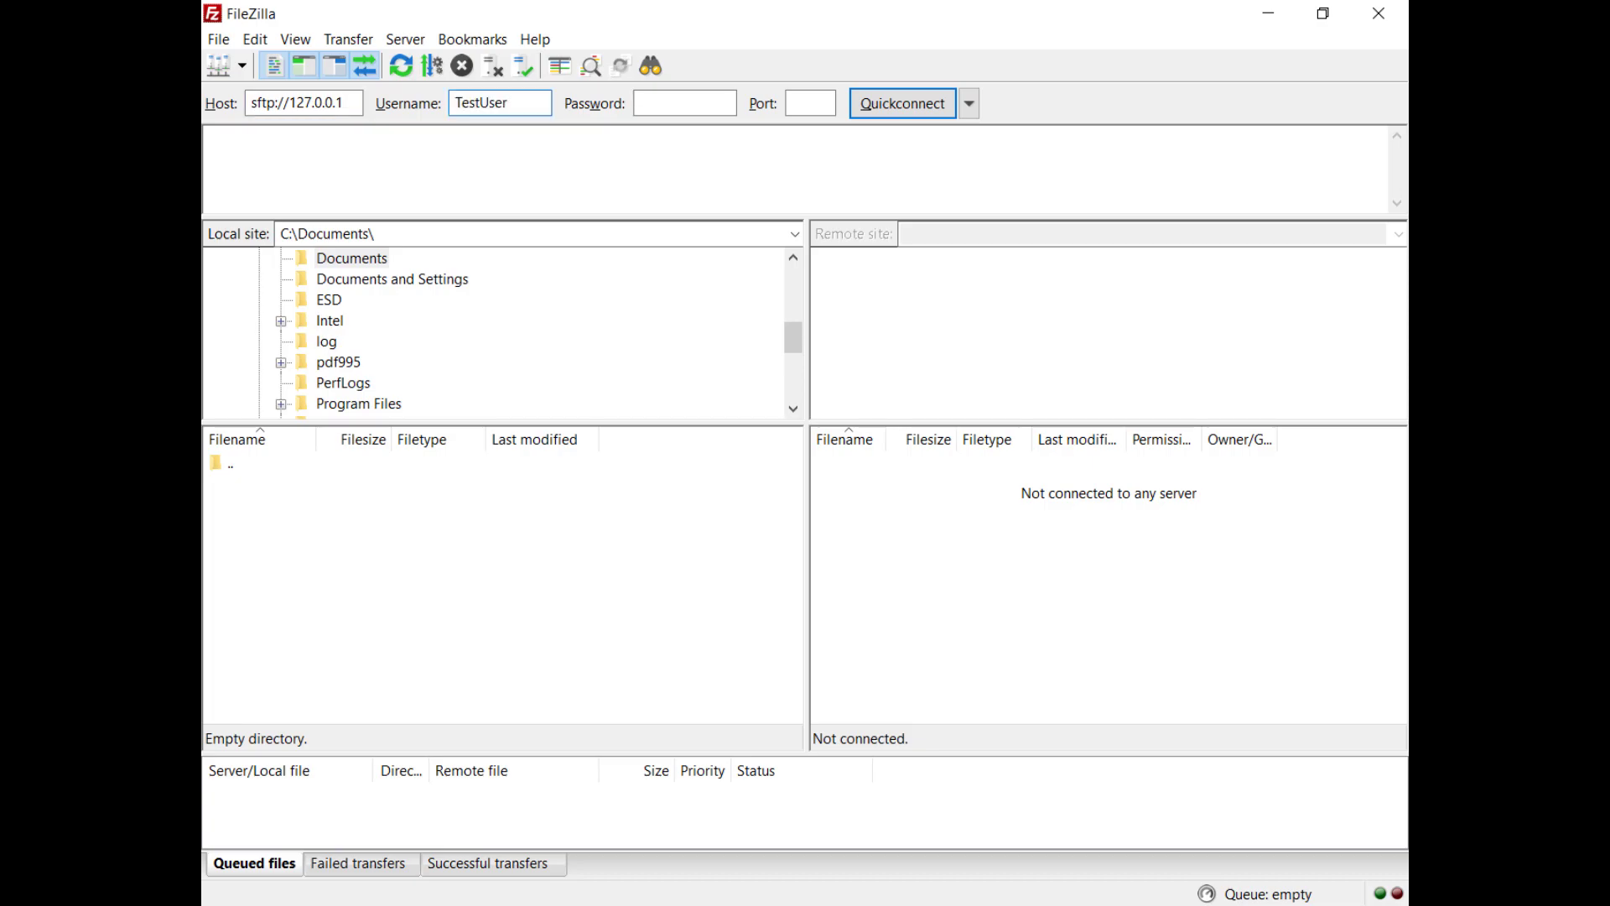
key(Tab)
text(password123)
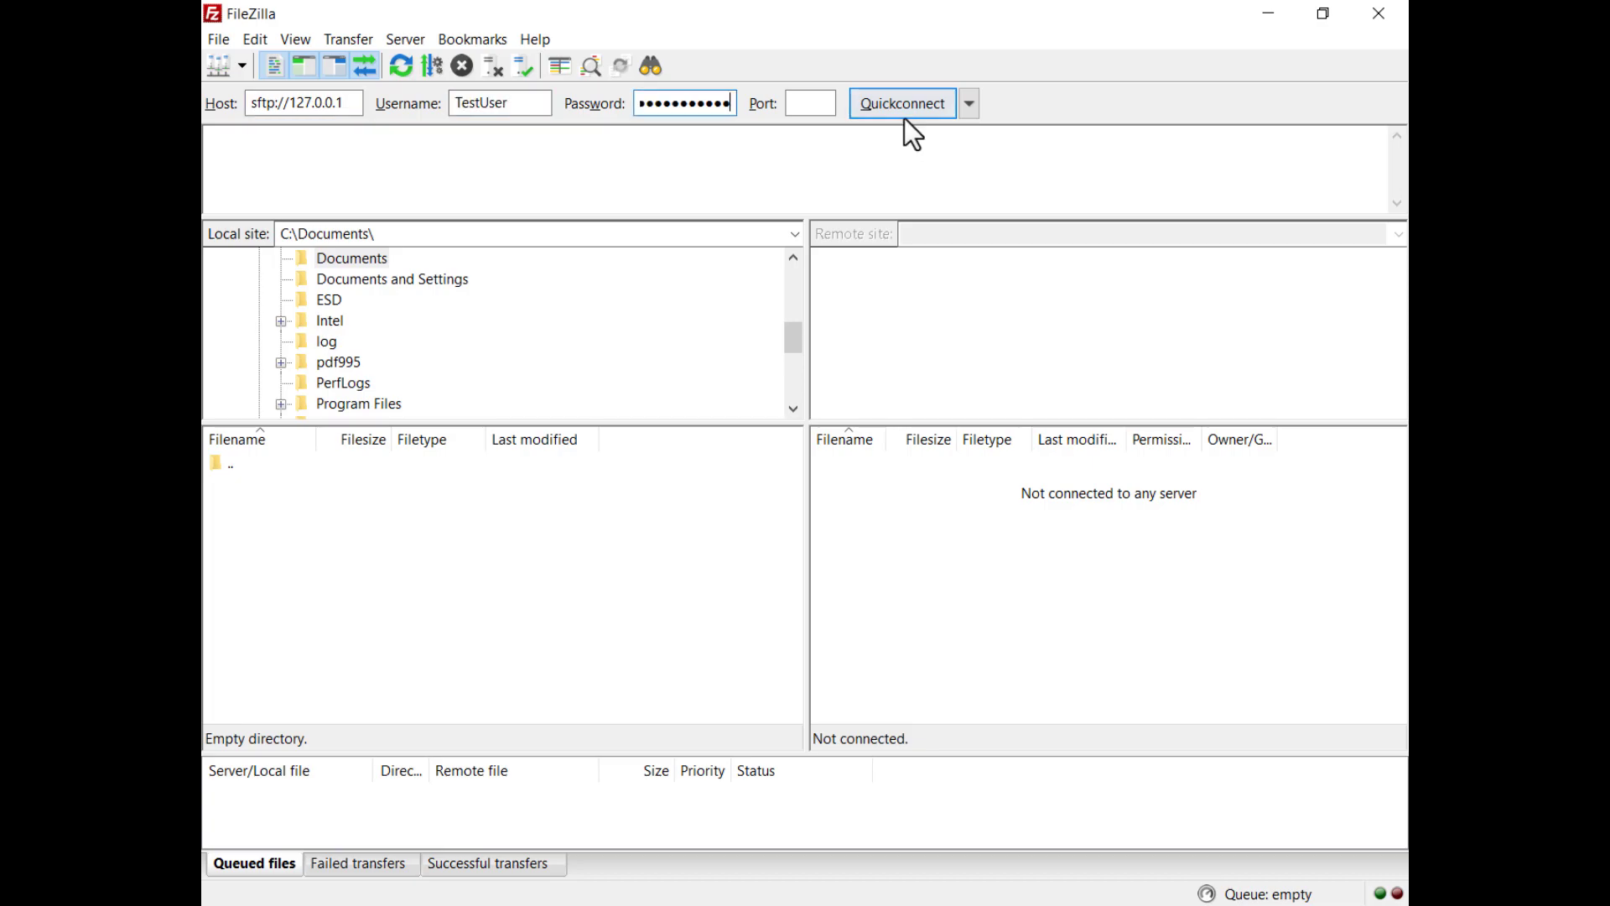
click(904, 118)
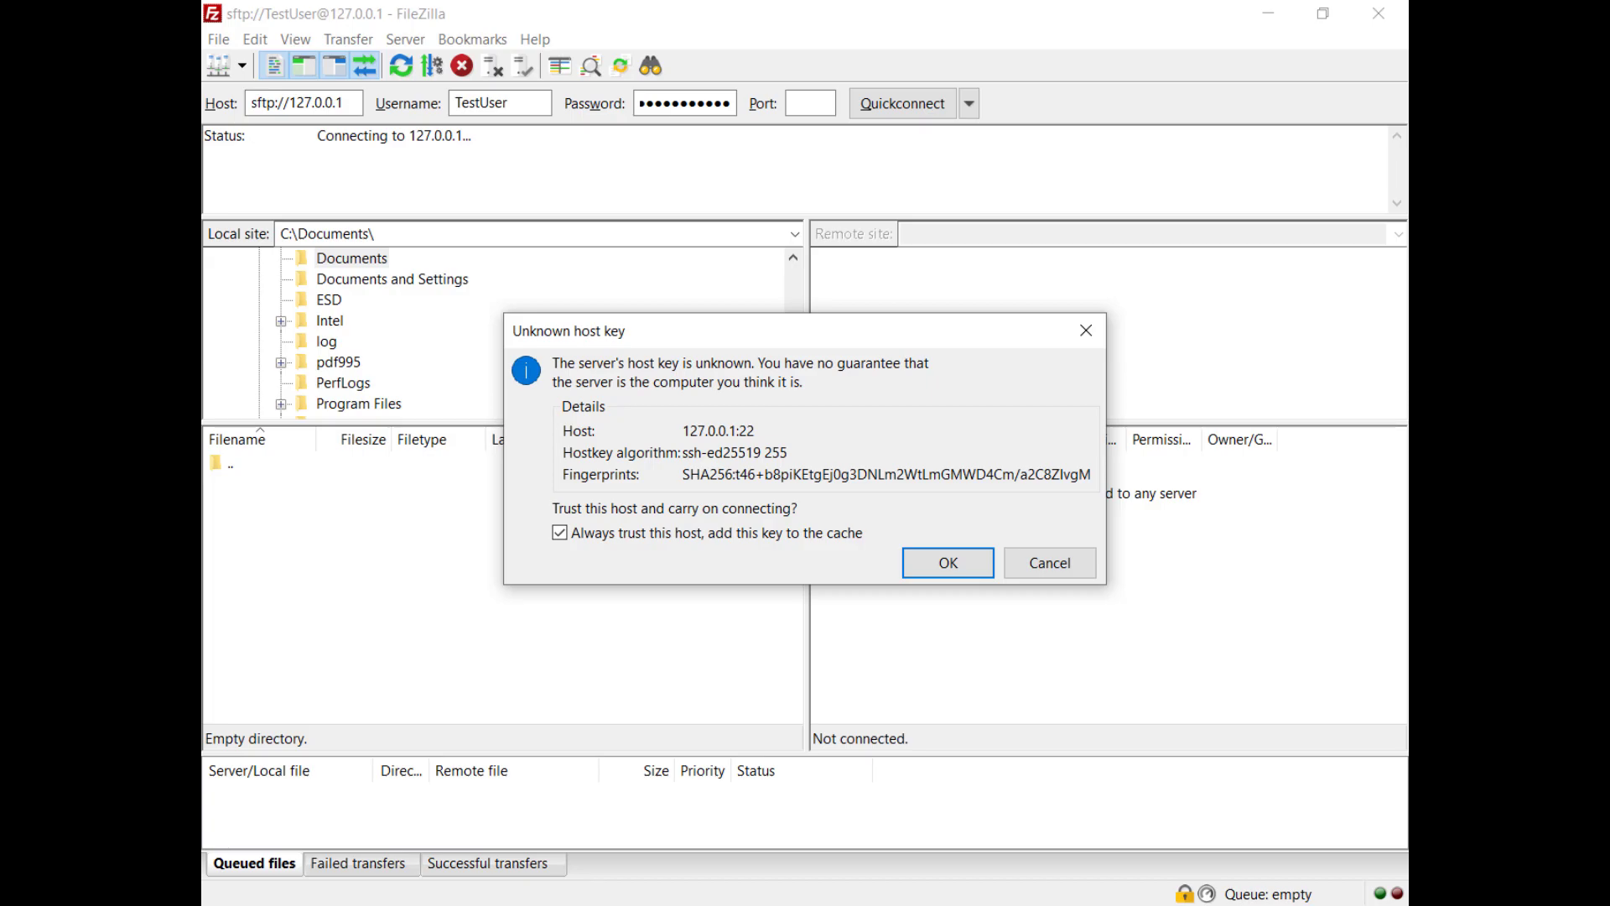
click(944, 579)
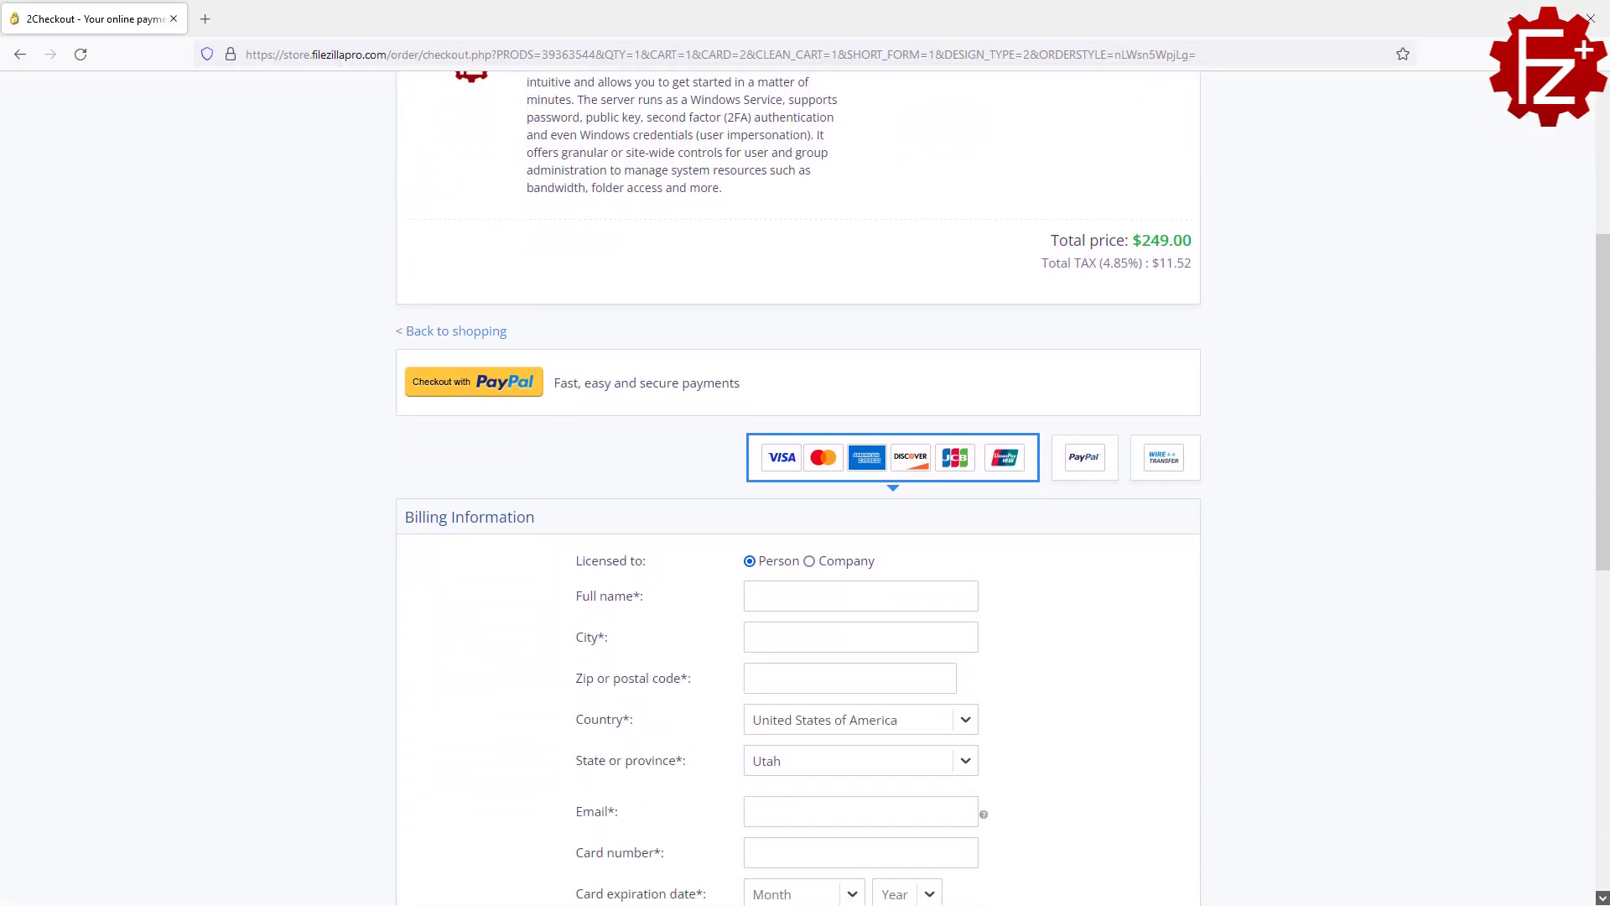
scroll(805, 488, down, 5)
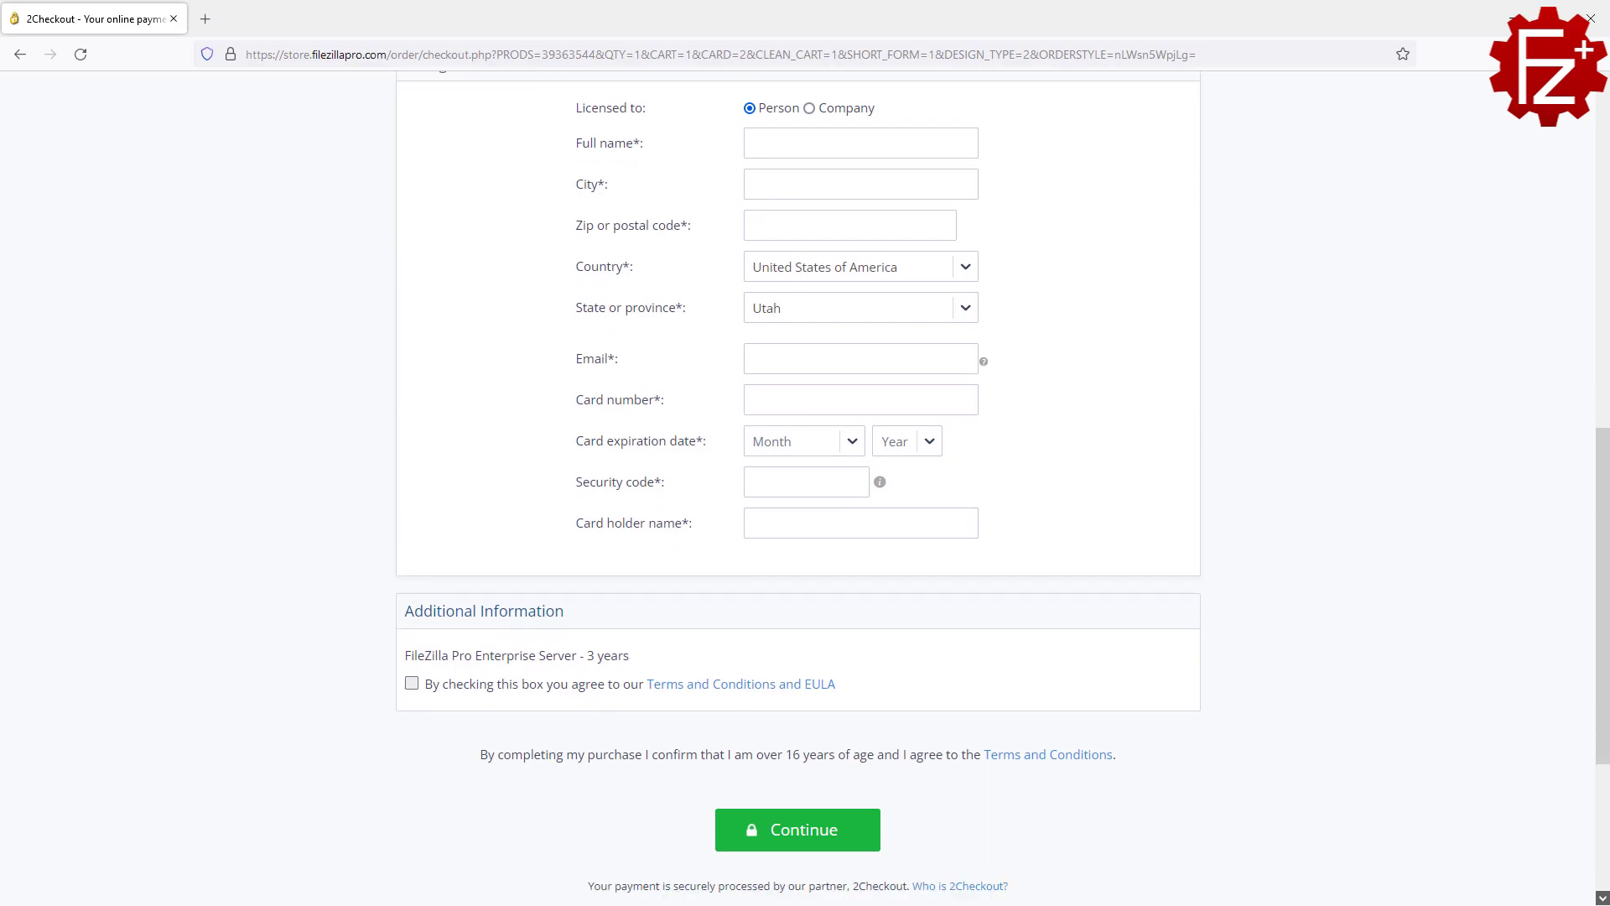
scroll(795, 560, down, 3)
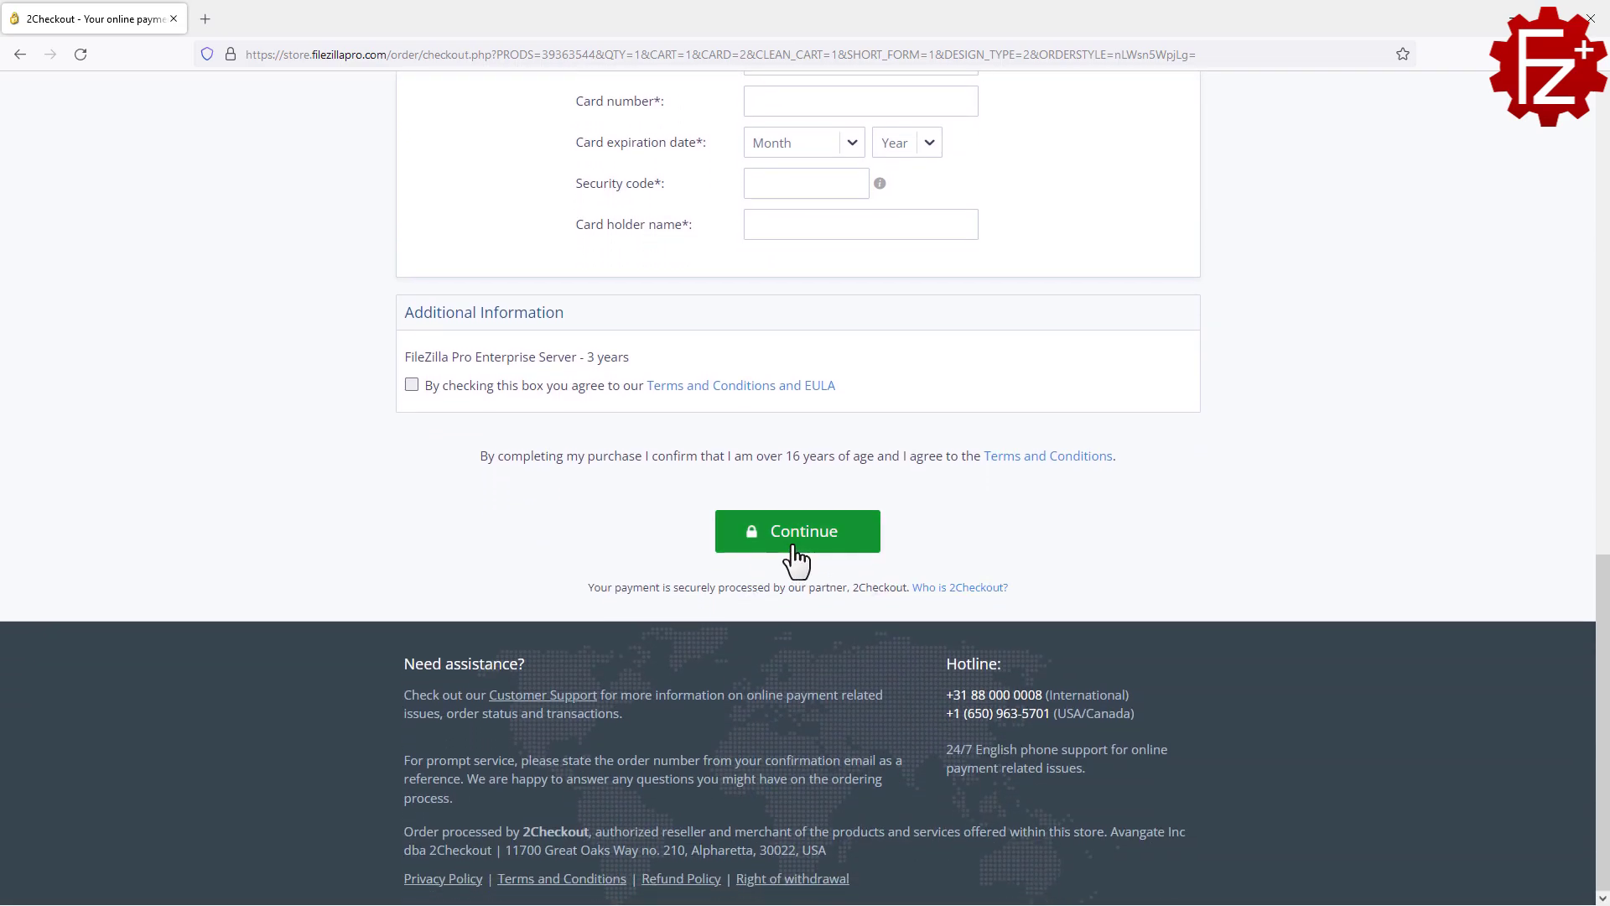
click(793, 547)
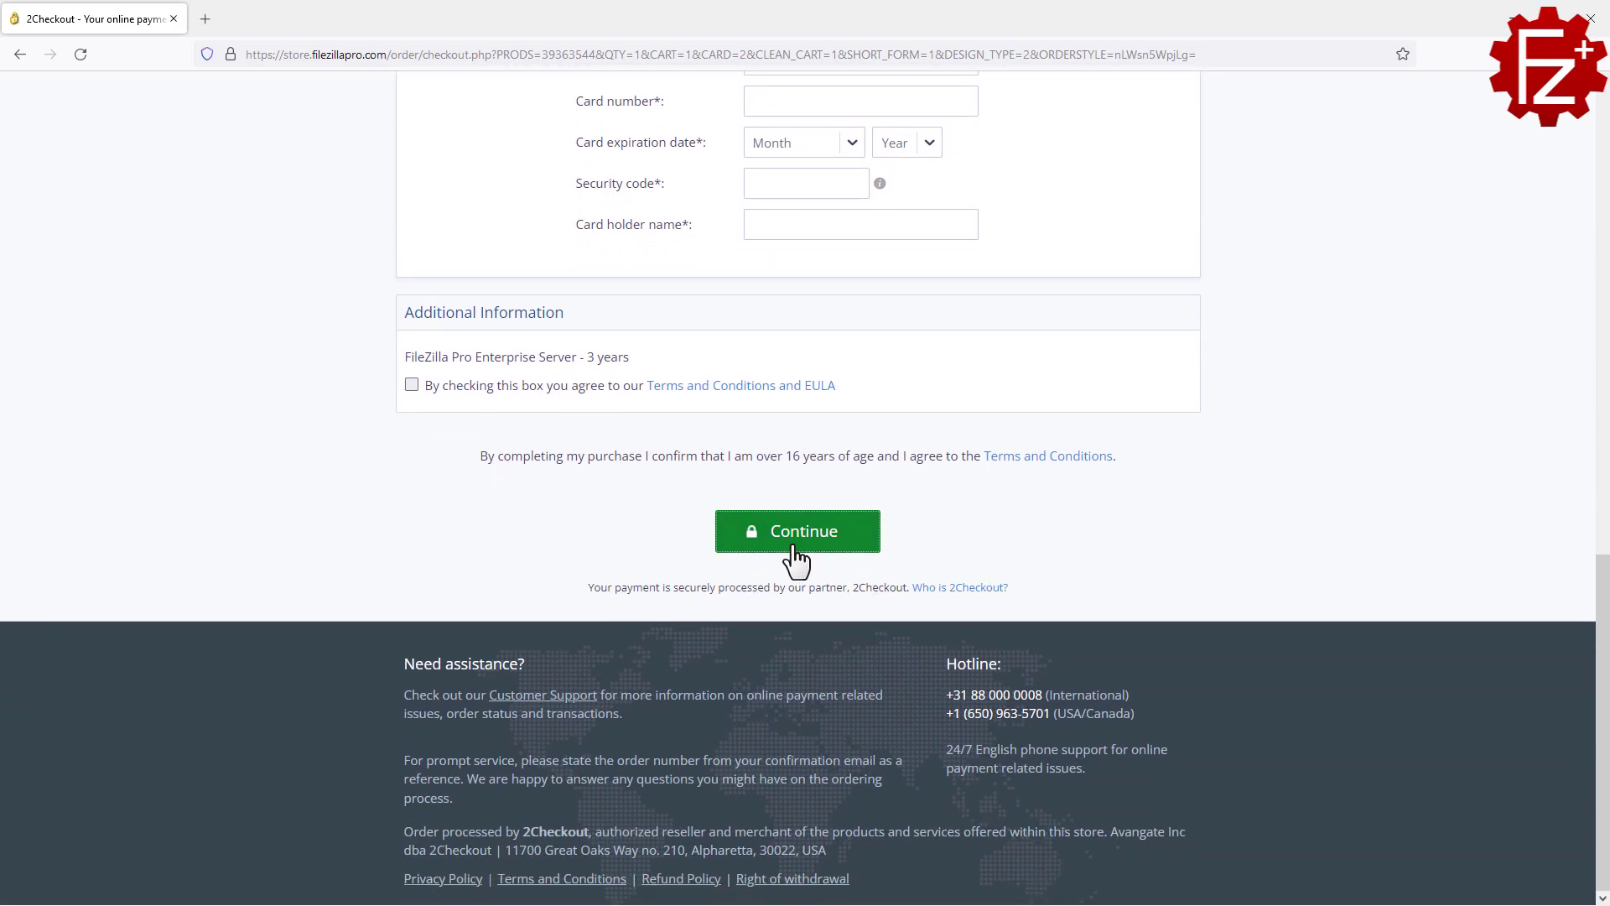